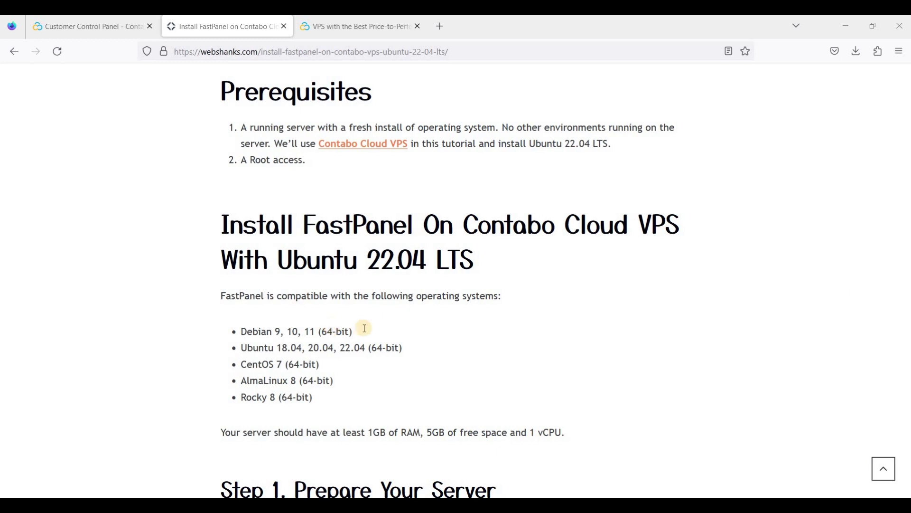
# - Review FastPanel's supported operating systems and server requirements in the tutorial, and look at the Contabo Cloud VPS plans
pyautogui.scroll(-1, 908, 196)
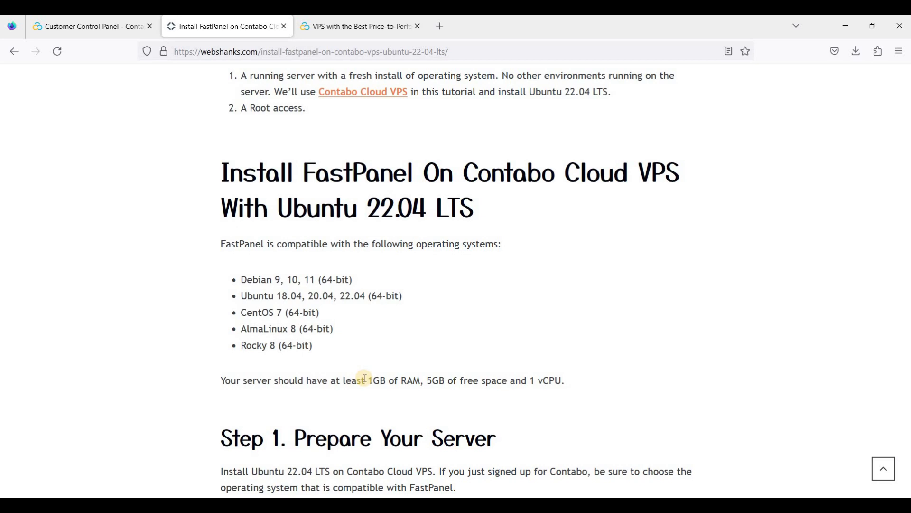
pyautogui.click(392, 37)
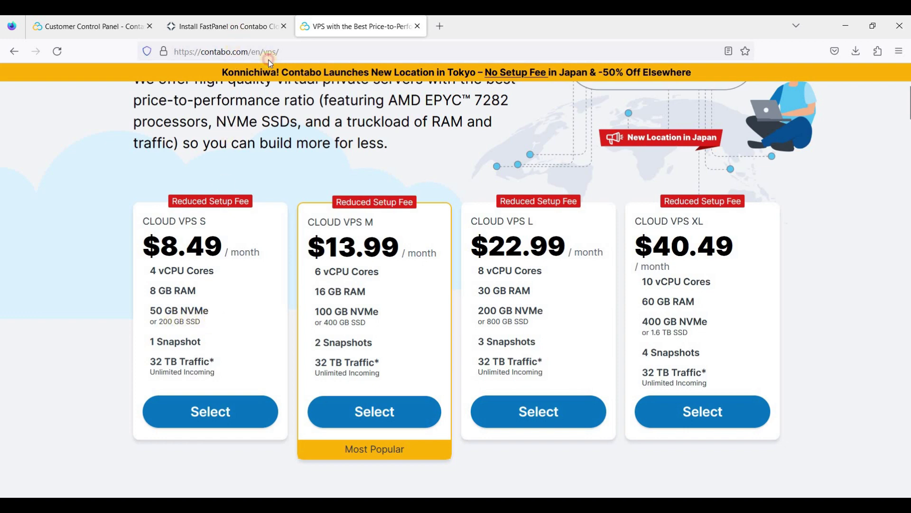
pyautogui.click(252, 27)
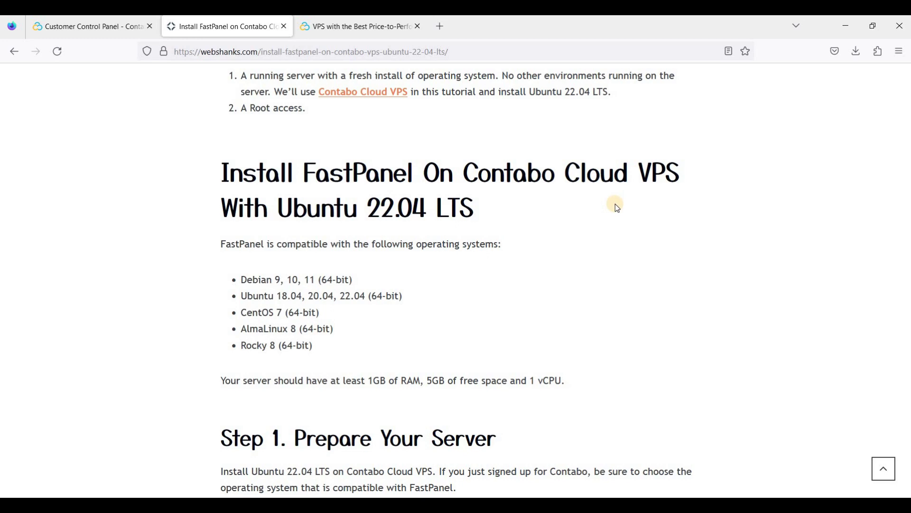
# - Open the VPS reinstallation form in the Contabo customer control panel and choose Ubuntu 22.04 (LTS) as the standard image
pyautogui.click(133, 27)
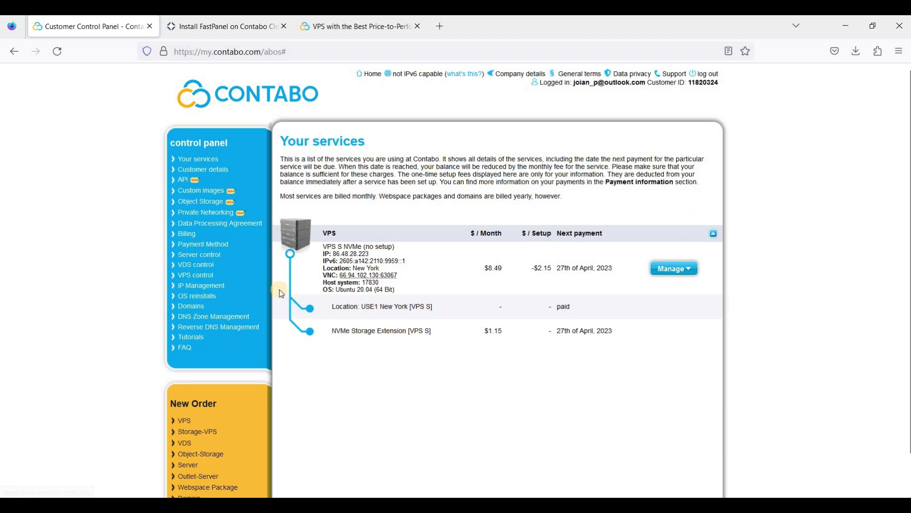
pyautogui.press('F5')
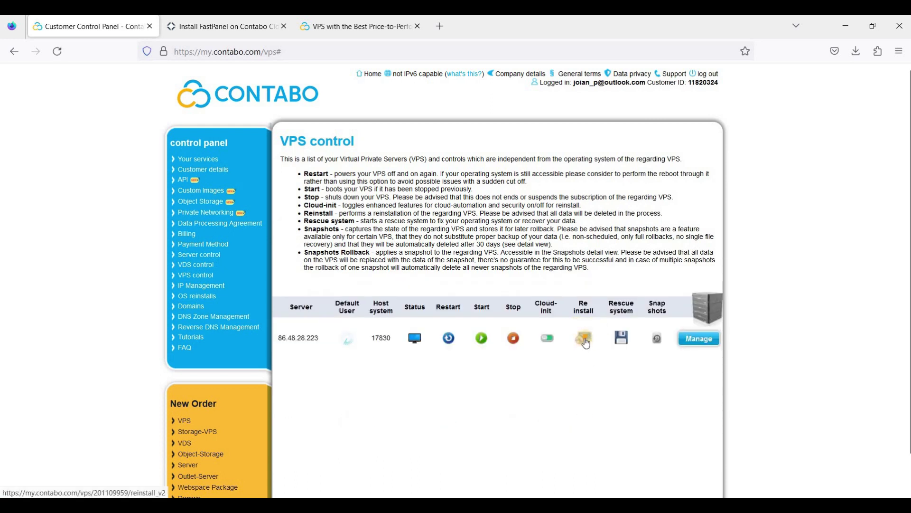
pyautogui.click(585, 346)
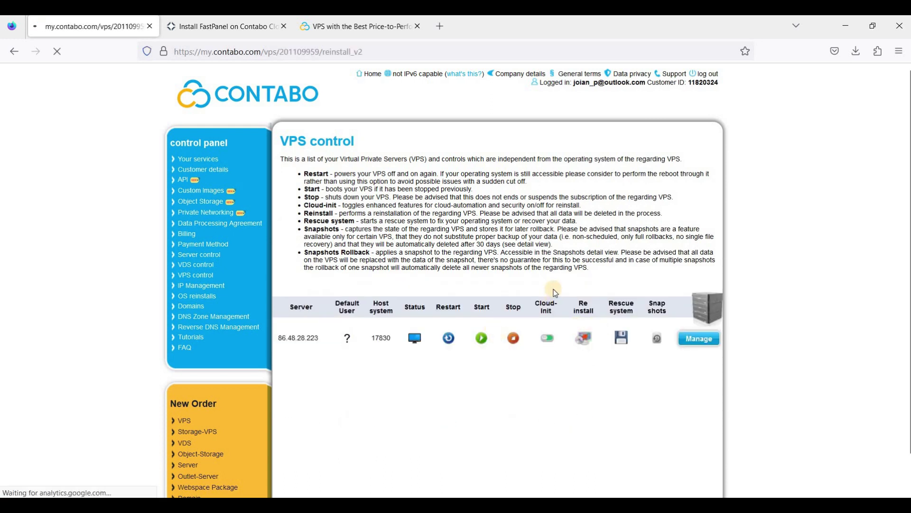
pyautogui.click(701, 233)
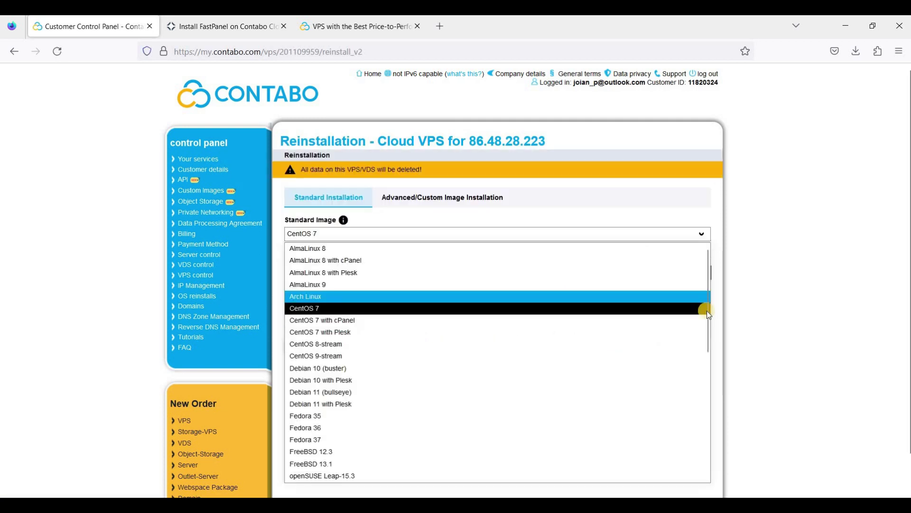
pyautogui.scroll(-5, 702, 356)
pyautogui.scroll(-2, 699, 400)
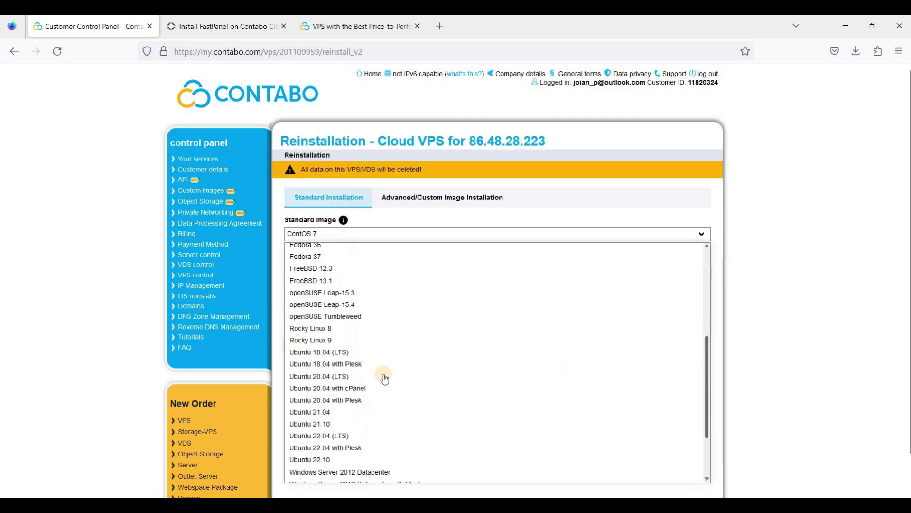
pyautogui.click(342, 435)
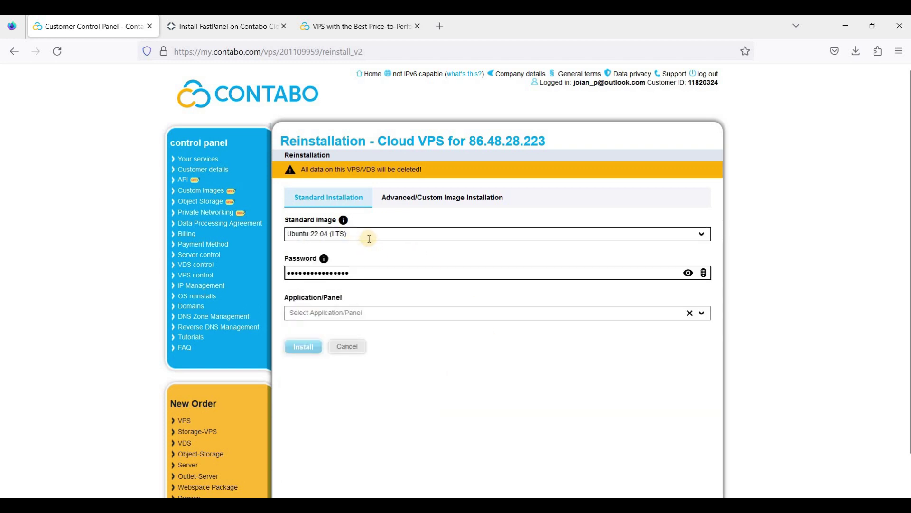
# - Fill in the server's Password field on the reinstallation form, reveal the password and copy it
pyautogui.click(702, 275)
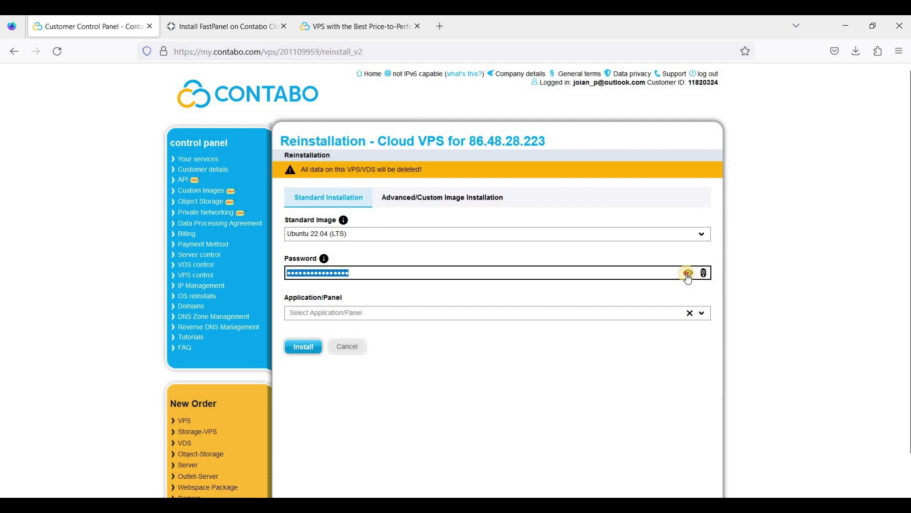
pyautogui.click(702, 274)
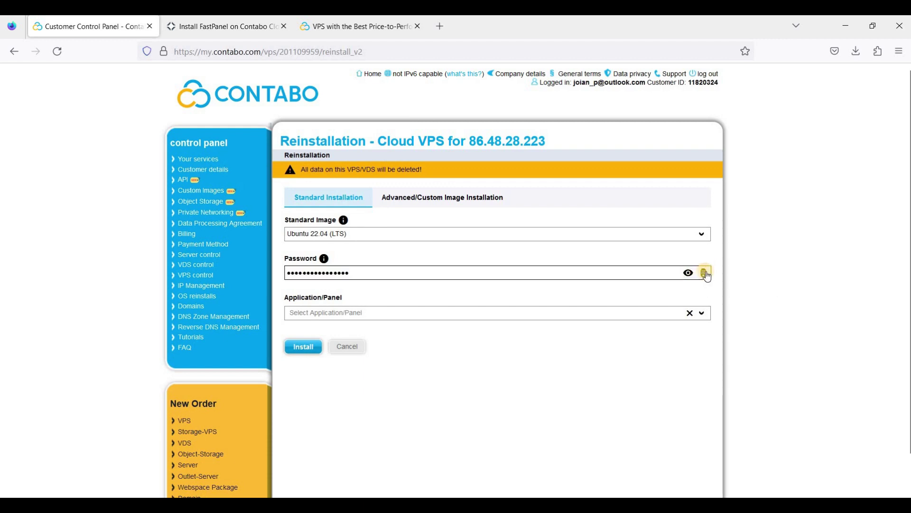
pyautogui.moveTo(295, 271); pyautogui.dragTo(307, 321)
pyautogui.rightClick(300, 275)
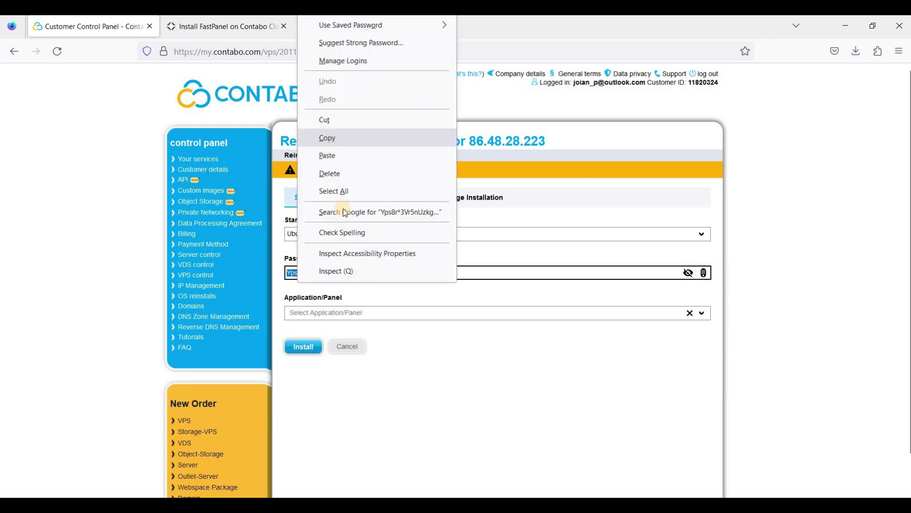
pyautogui.click(334, 377)
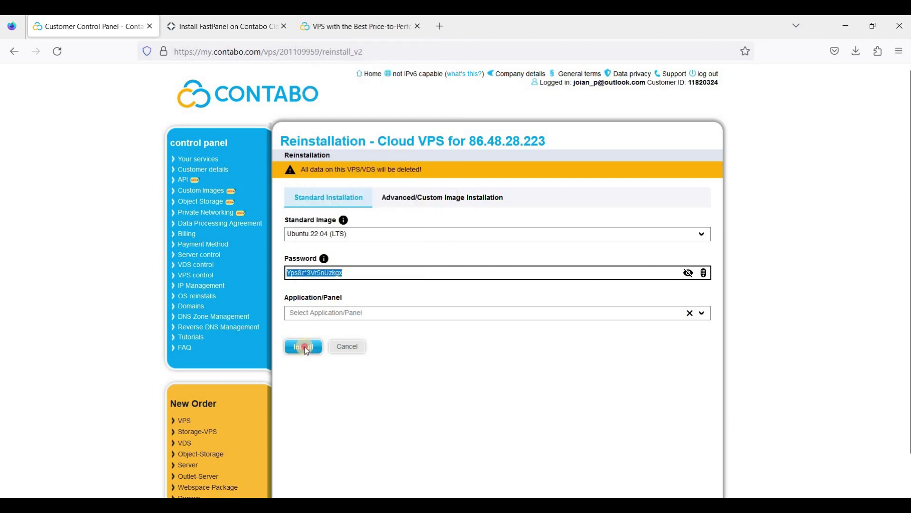
# - Start and confirm the server reinstallation, and decline saving the login in the browser
pyautogui.click(304, 347)
pyautogui.click(612, 332)
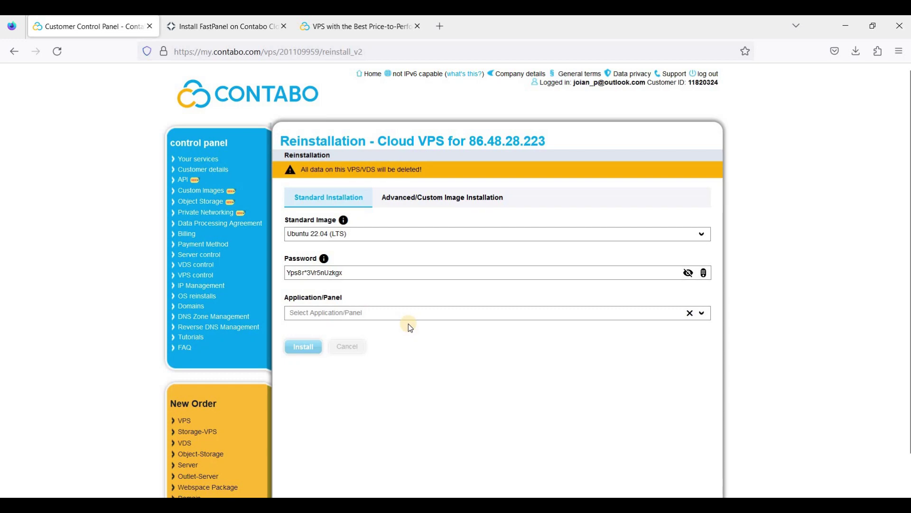
pyautogui.click(458, 317)
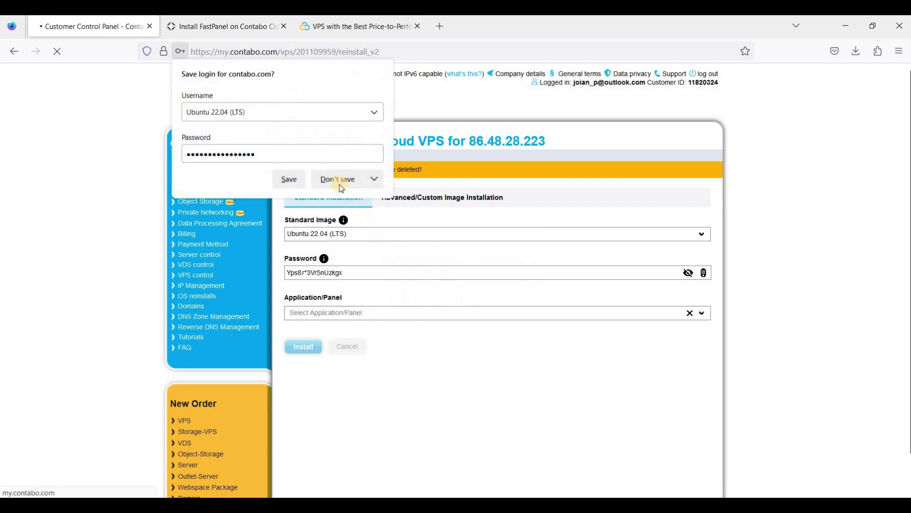
pyautogui.click(338, 179)
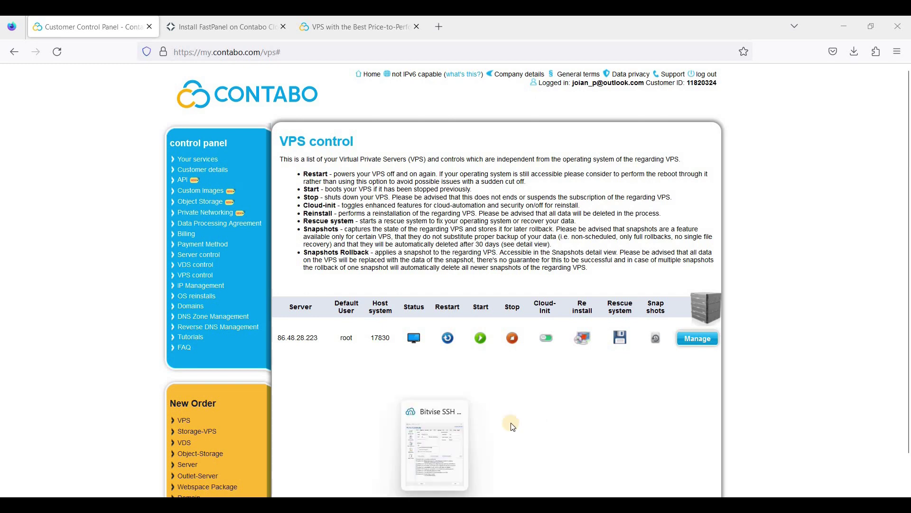
# - Switch to Bitvise SSH Client, start the login to 86.48.28.223 on port 22 as root, and accept and save the host key
pyautogui.click(423, 387)
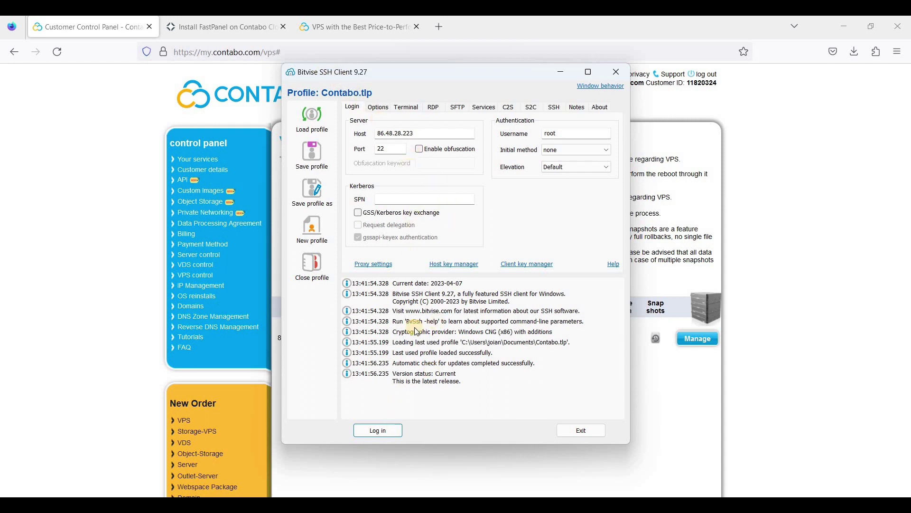
pyautogui.click(418, 133)
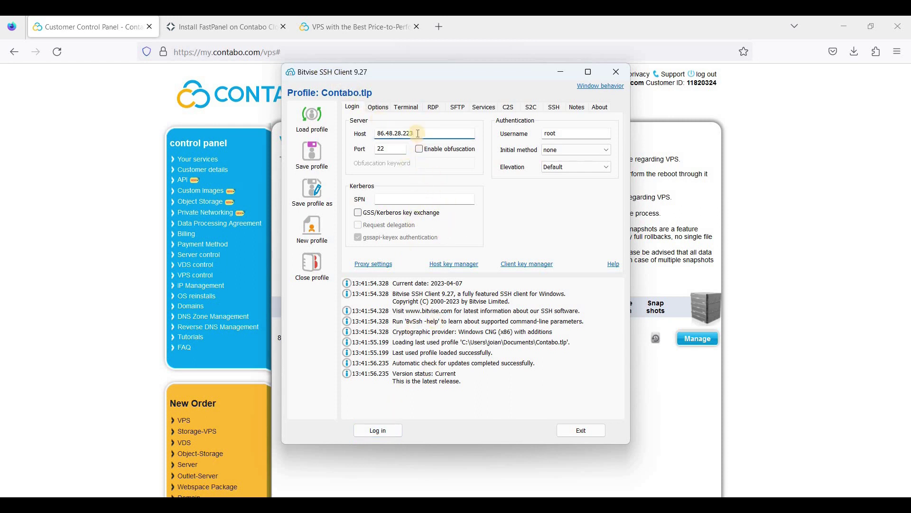
pyautogui.click(392, 149)
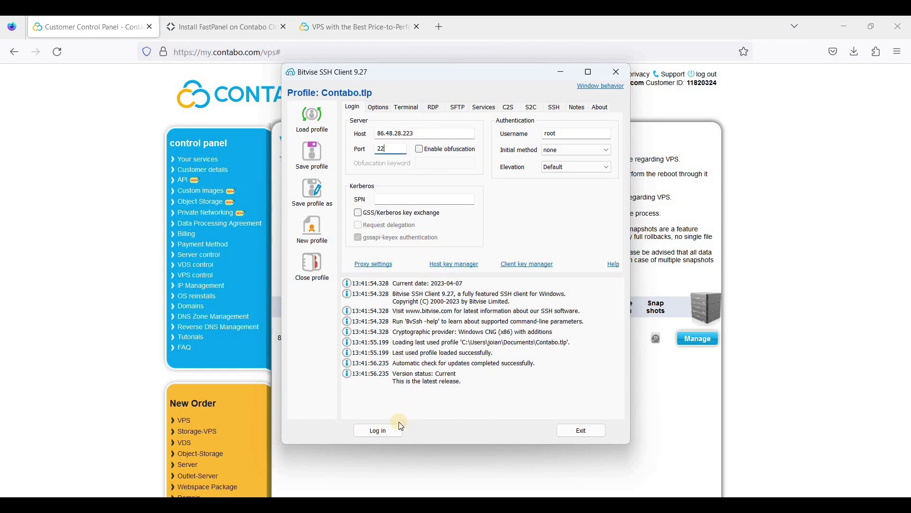
pyautogui.click(380, 430)
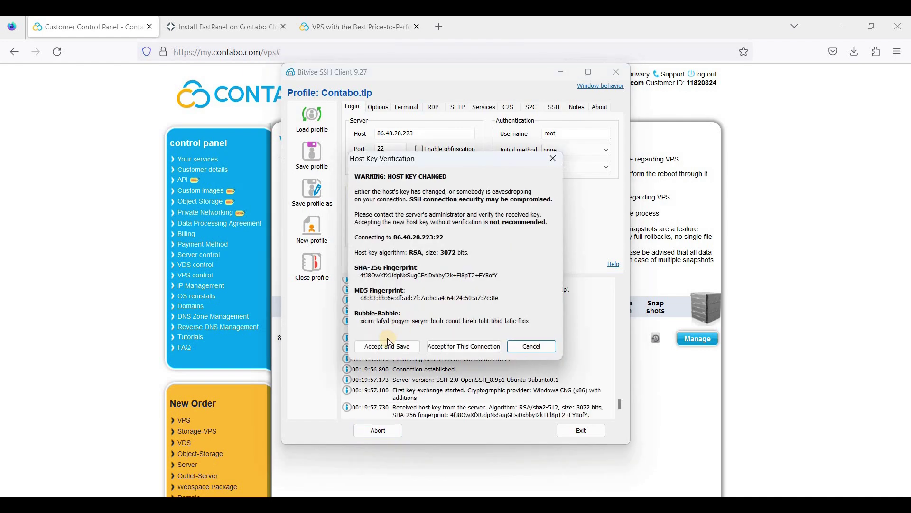
pyautogui.click(388, 346)
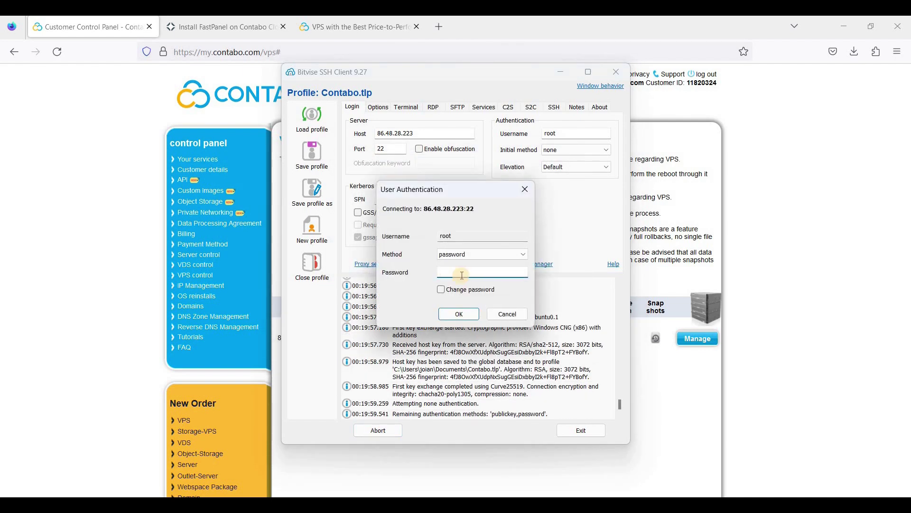
# - Authenticate with the copied root password and open a new terminal console on the server
pyautogui.rightClick(467, 275)
pyautogui.click(488, 321)
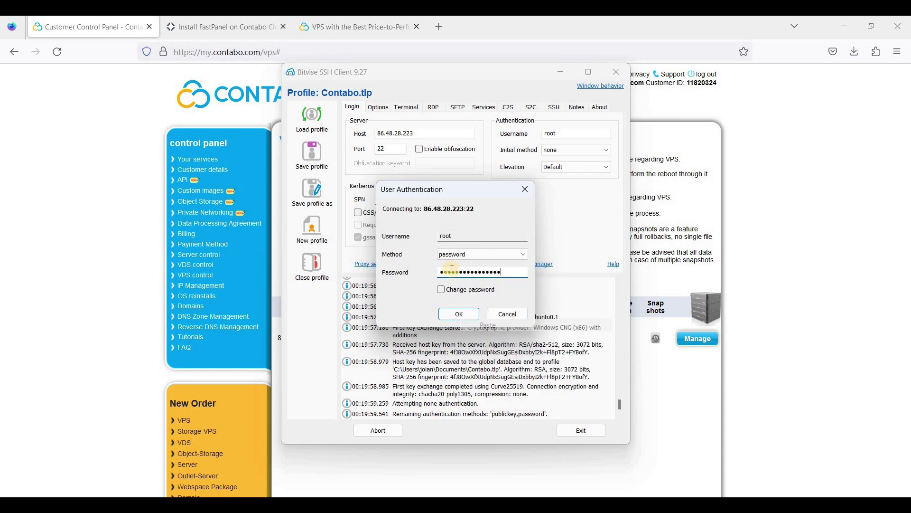
pyautogui.click(463, 317)
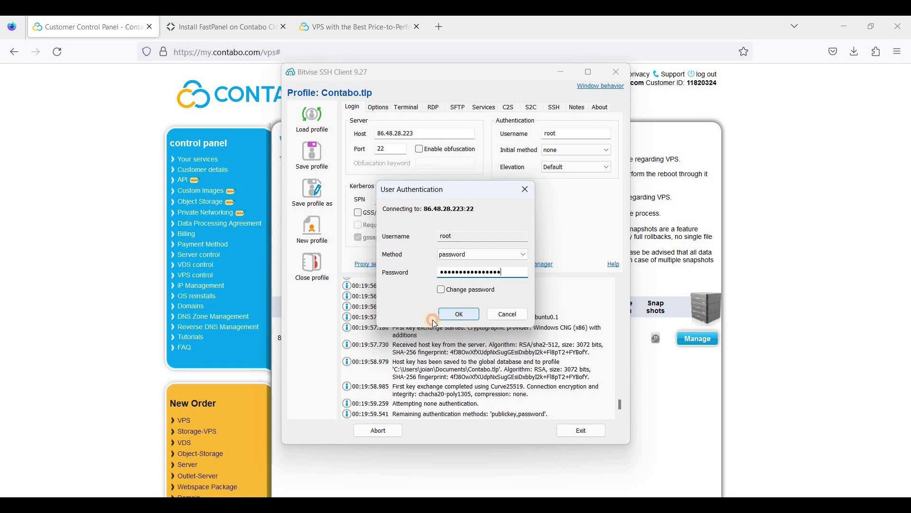
pyautogui.click(461, 315)
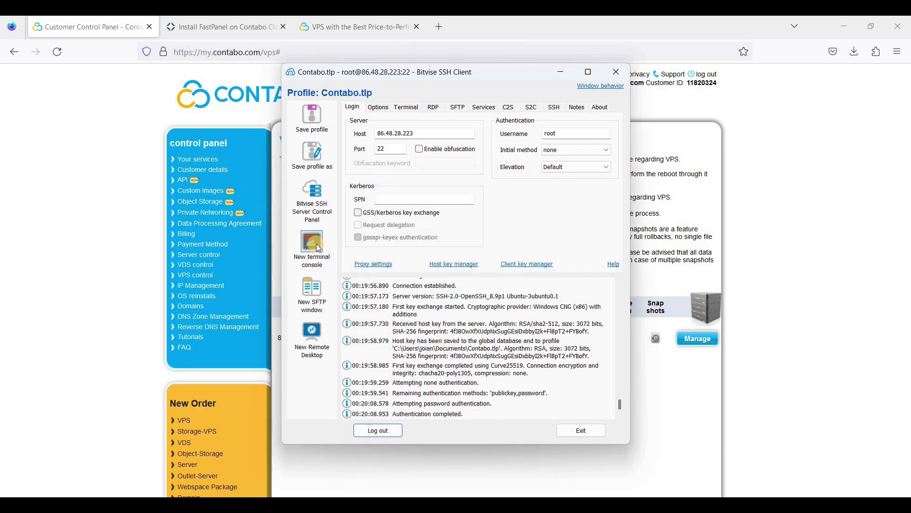
pyautogui.click(313, 247)
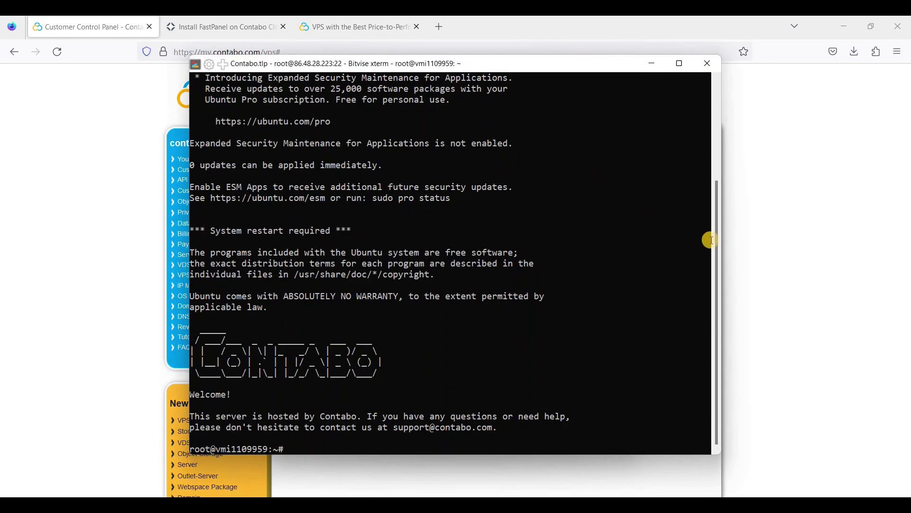
pyautogui.scroll(1, 711, 130)
pyautogui.scroll(-1, 711, 130)
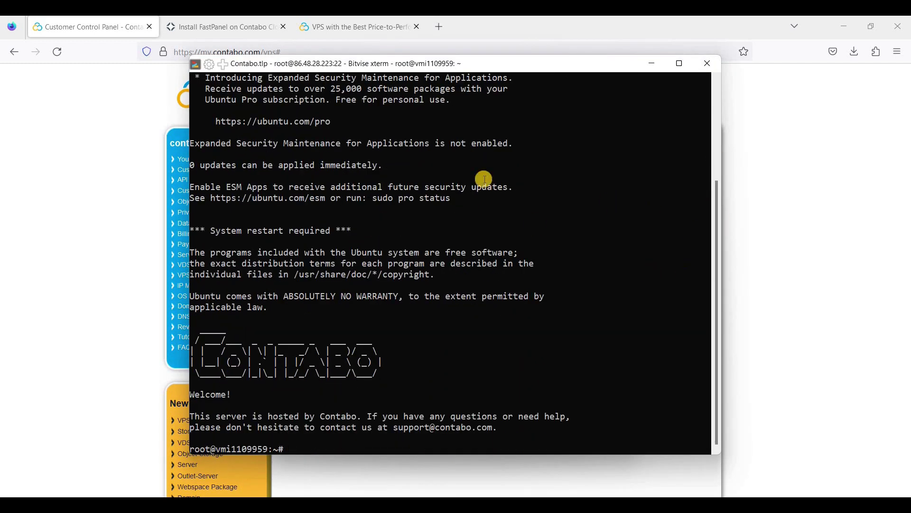
# - Copy the Debian / Ubuntu command "apt-get update; apt-get install wget" from the FastPanel tutorial and run it in the server terminal
pyautogui.click(247, 27)
pyautogui.moveTo(907, 275); pyautogui.dragTo(908, 394)
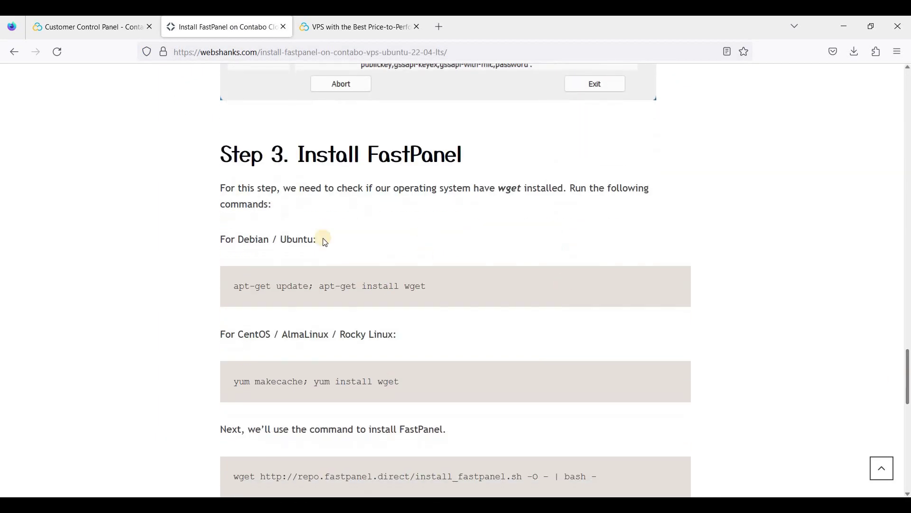
pyautogui.moveTo(238, 286); pyautogui.dragTo(426, 287)
pyautogui.rightClick(443, 303)
pyautogui.click(443, 303)
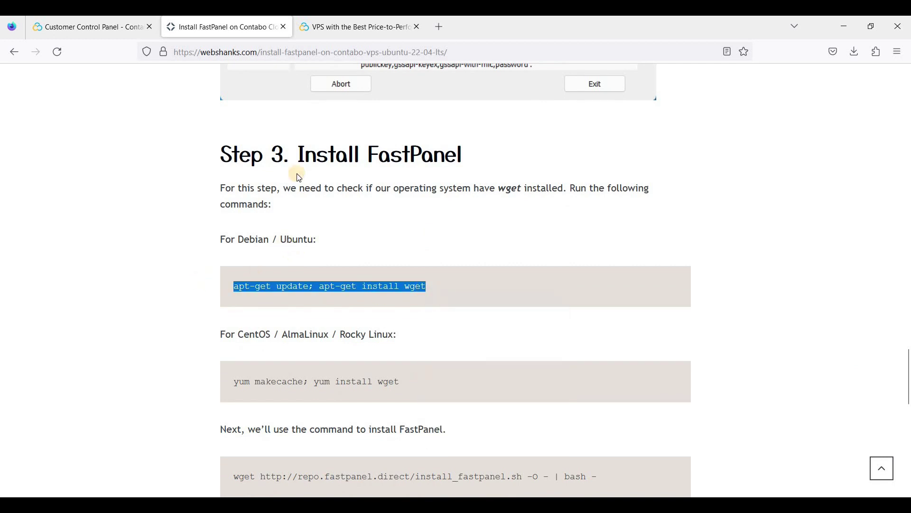
pyautogui.hotkey('alt', 'Tab')
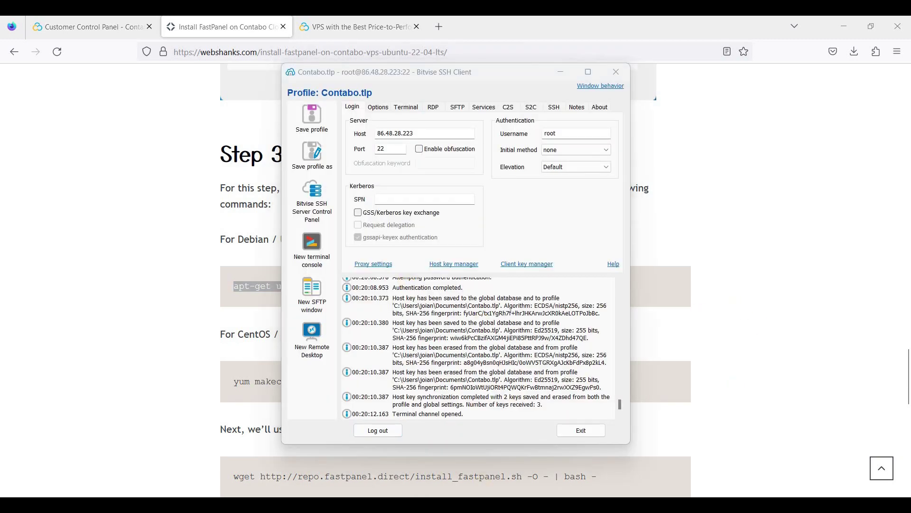
pyautogui.click(742, 310)
pyautogui.hotkey('alt', 'Tab')
pyautogui.rightClick(392, 390)
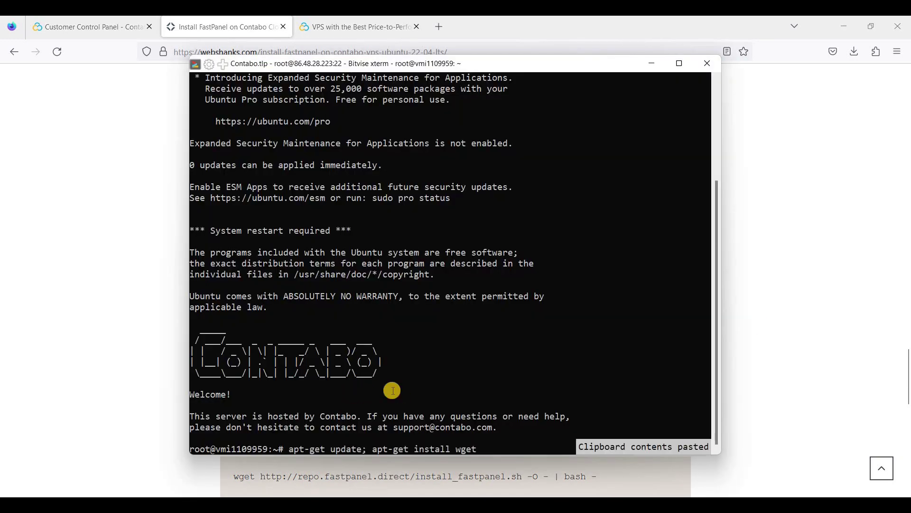
pyautogui.press('Return')
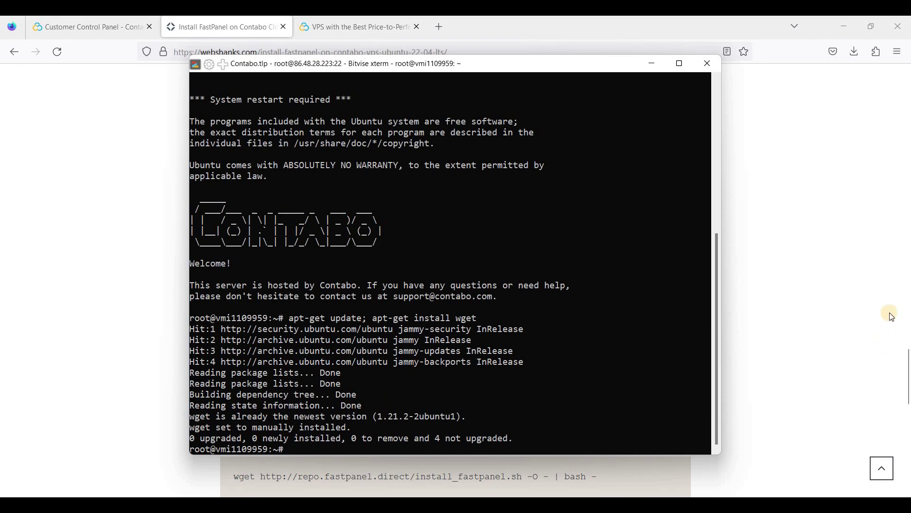
pyautogui.click(839, 315)
pyautogui.moveTo(234, 476); pyautogui.dragTo(591, 478)
pyautogui.rightClick(591, 478)
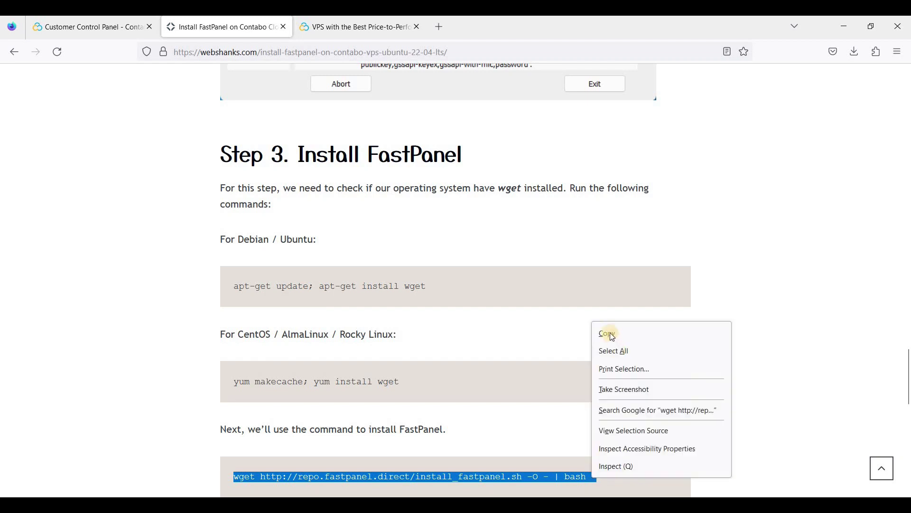
pyautogui.click(605, 332)
pyautogui.hotkey('alt', 'Tab')
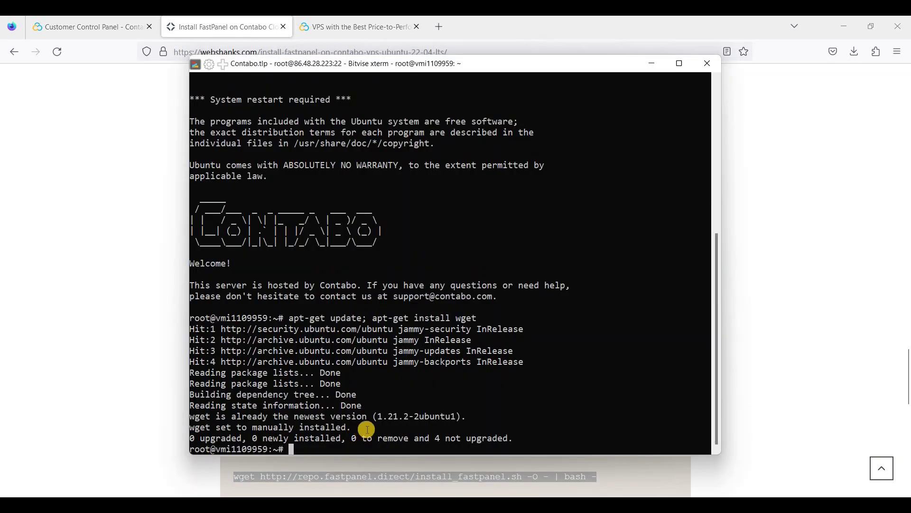
pyautogui.rightClick(392, 434)
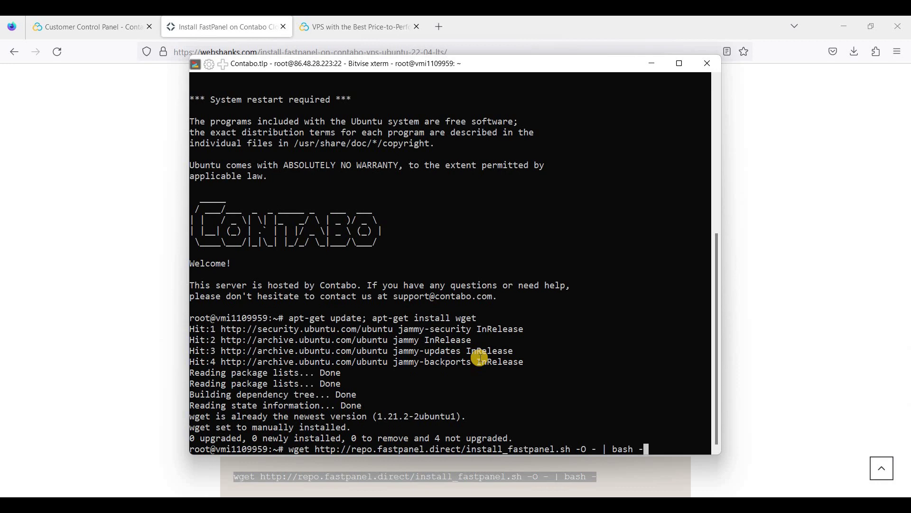
pyautogui.press('Return')
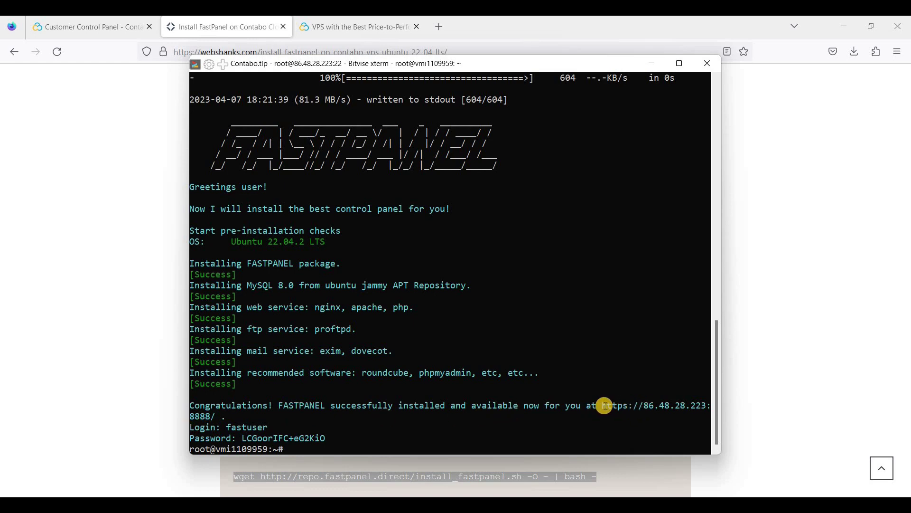
pyautogui.moveTo(604, 406); pyautogui.dragTo(213, 415)
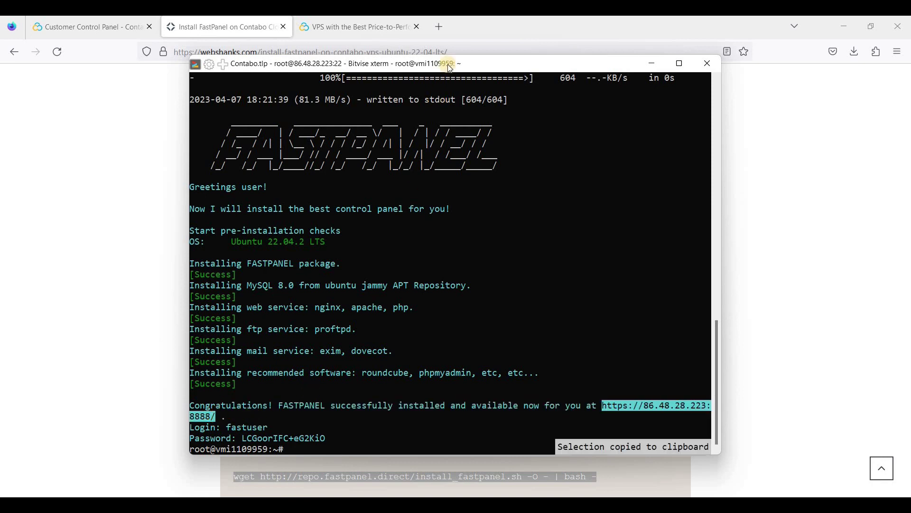
pyautogui.click(439, 27)
pyautogui.rightClick(437, 54)
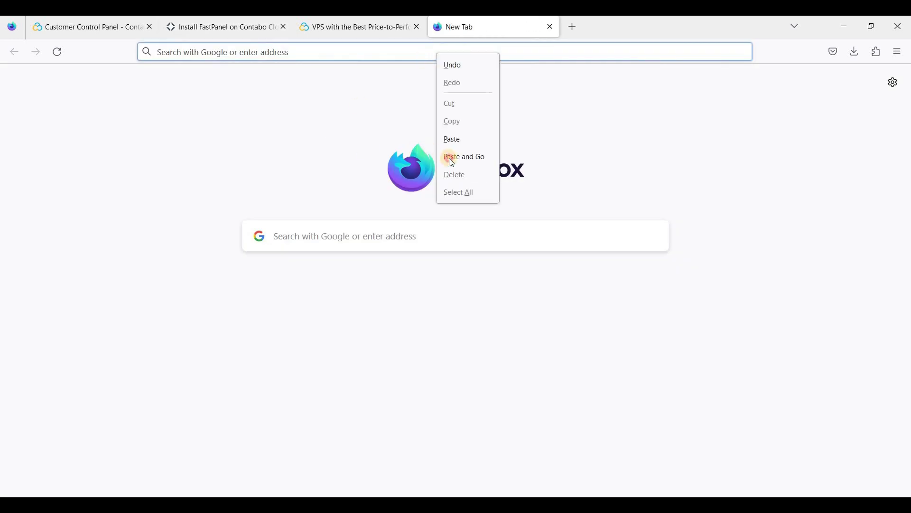
pyautogui.click(449, 157)
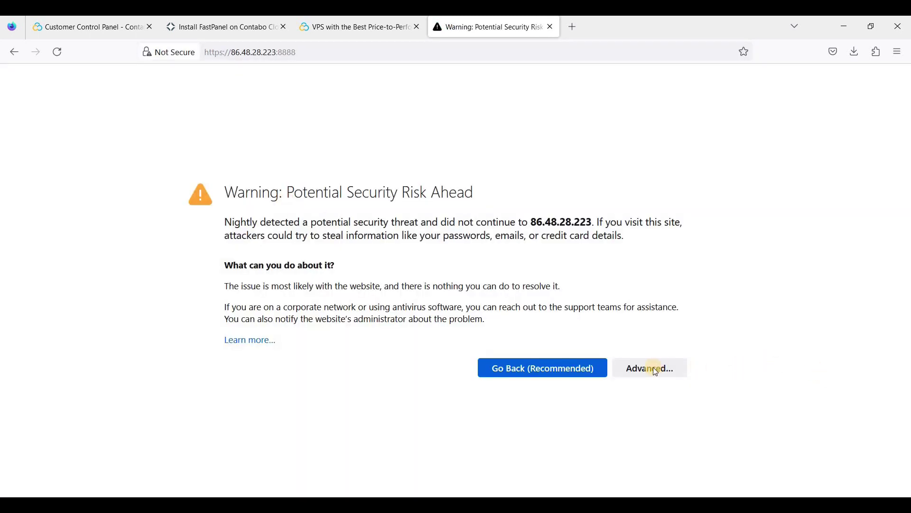
pyautogui.click(653, 369)
pyautogui.scroll(-3, 560, 418)
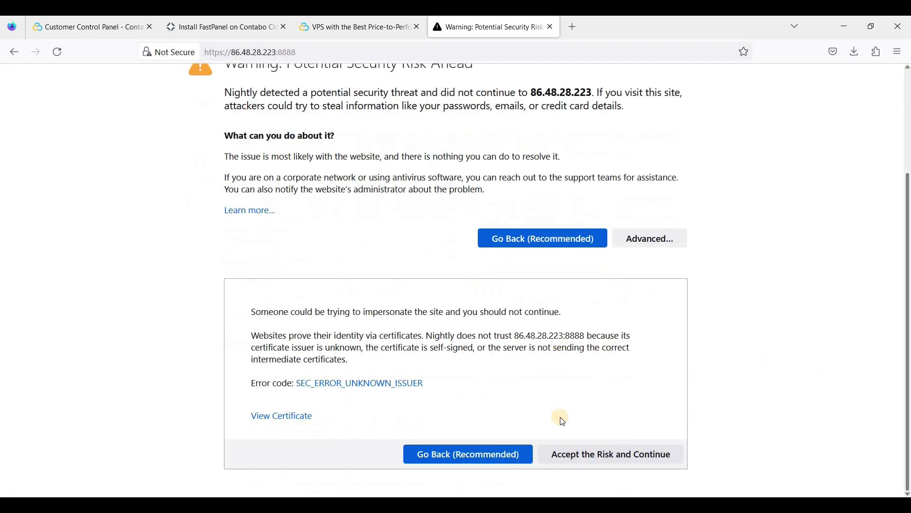
pyautogui.press('Return')
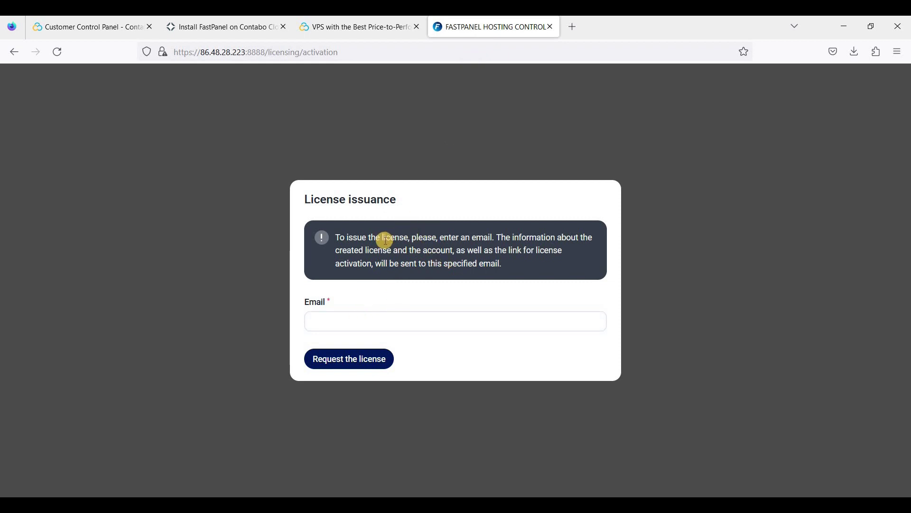
# - Request the FastPanel license with the owner's email address and check the activation status
pyautogui.click(380, 321)
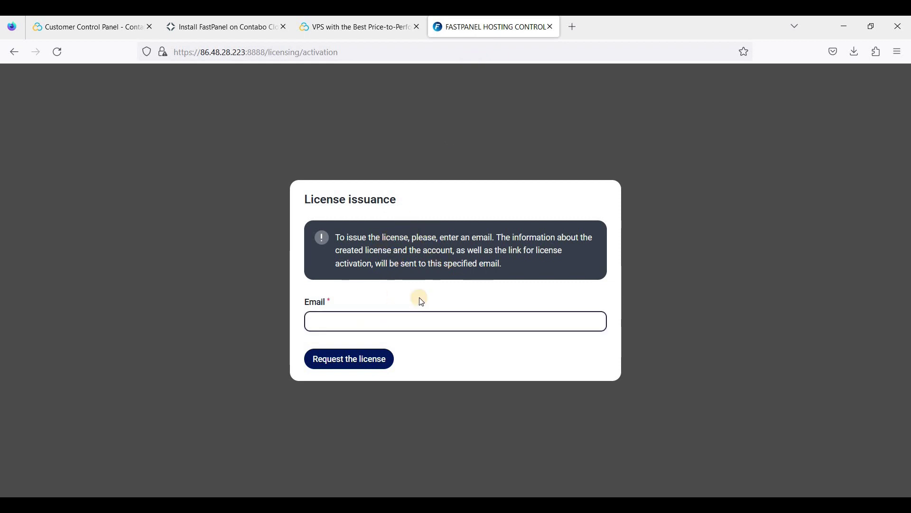
pyautogui.press('Down')
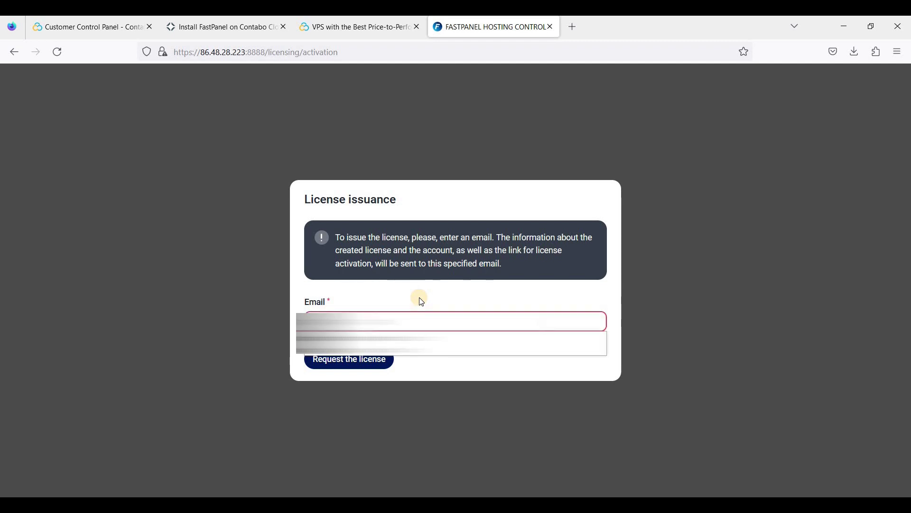
pyautogui.press('Return')
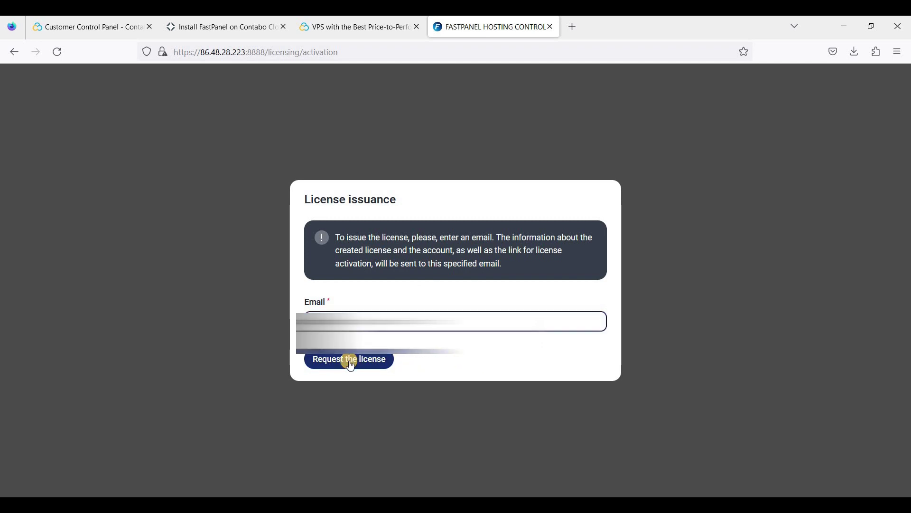
pyautogui.click(356, 363)
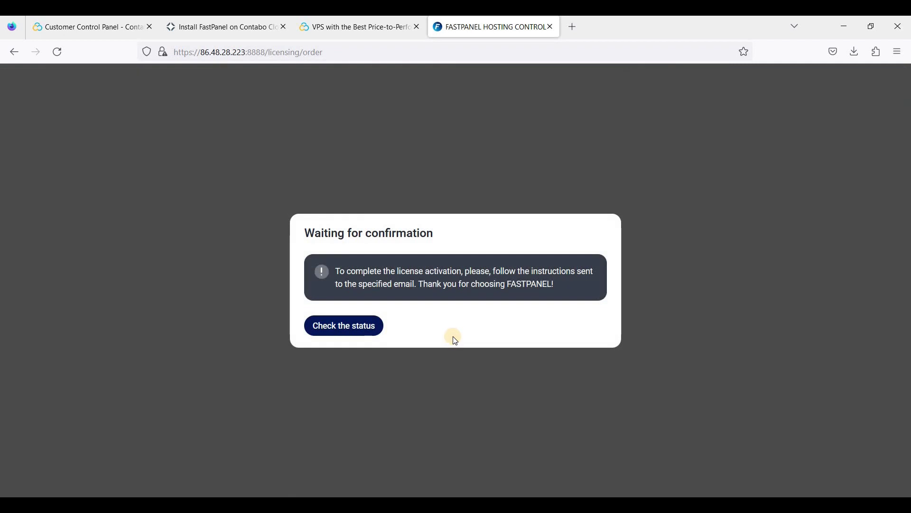
pyautogui.click(361, 326)
# - Open the copied email confirmation link in a new browser tab and dismiss the cookie notice
pyautogui.click(572, 27)
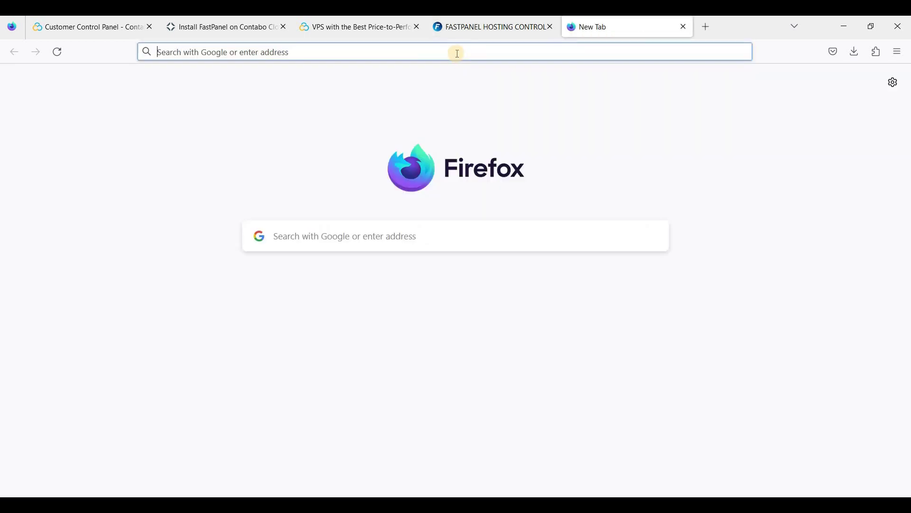
pyautogui.rightClick(458, 53)
pyautogui.click(498, 157)
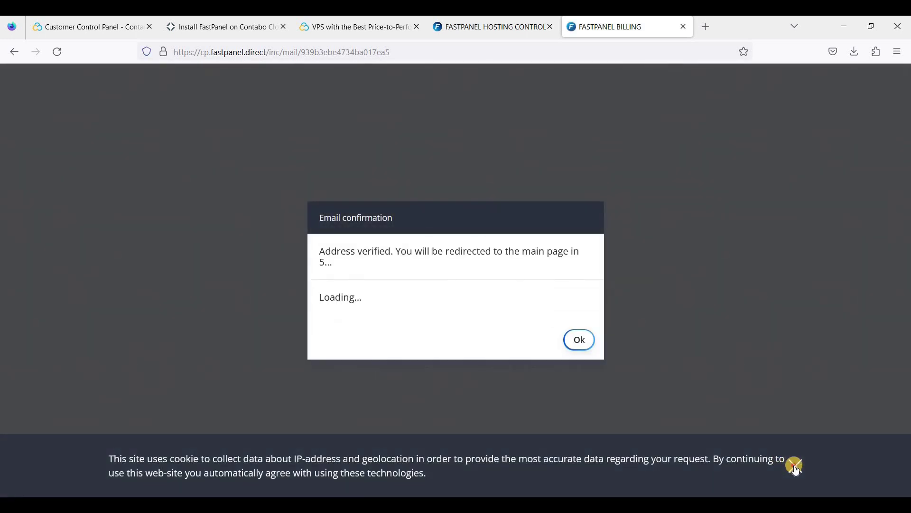
pyautogui.click(796, 465)
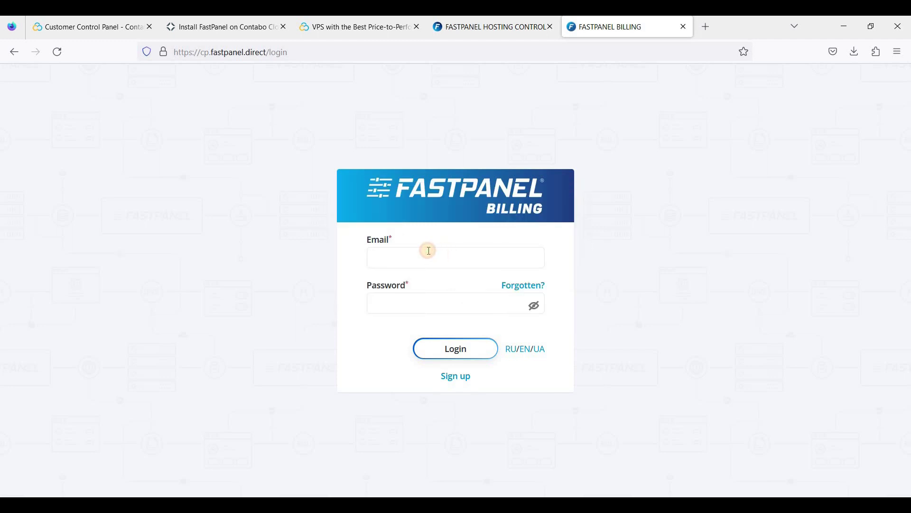
# - Log in to FastPanel Billing with the account email and the account password, and decline saving the login in the browser
pyautogui.click(429, 250)
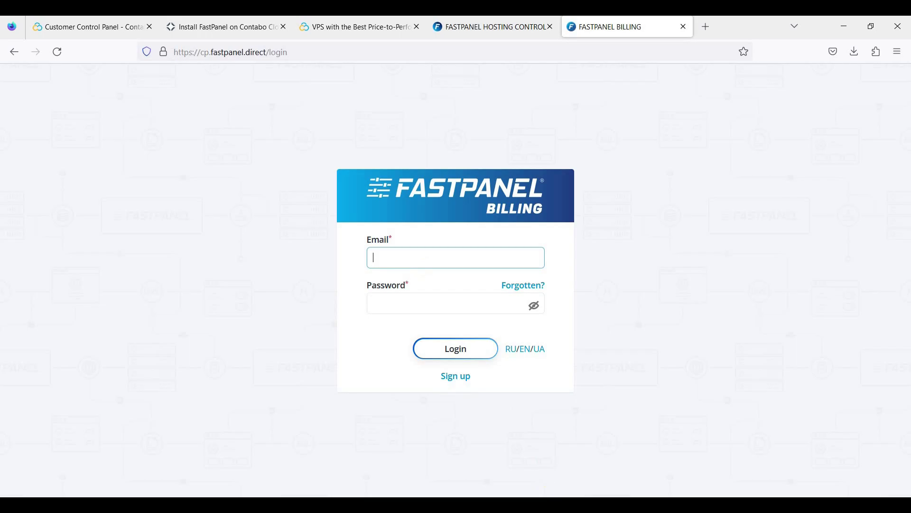
pyautogui.rightClick(433, 335)
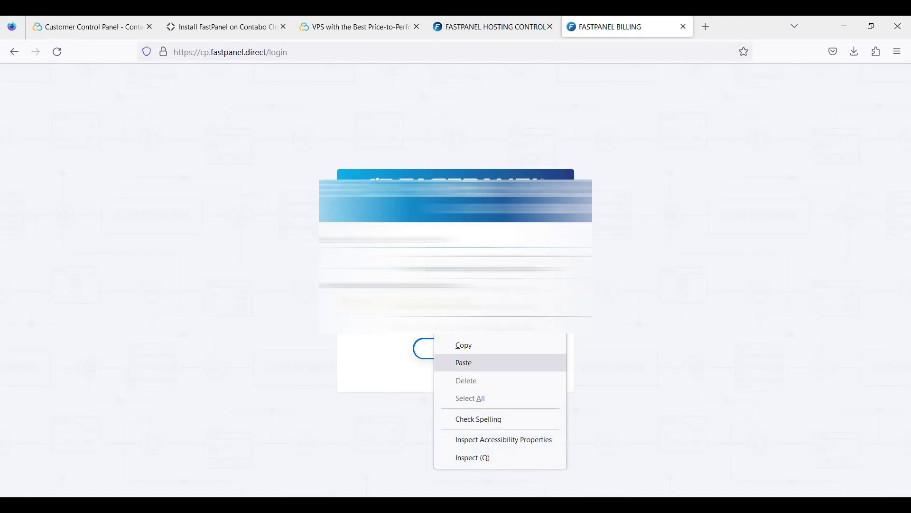
pyautogui.click(468, 361)
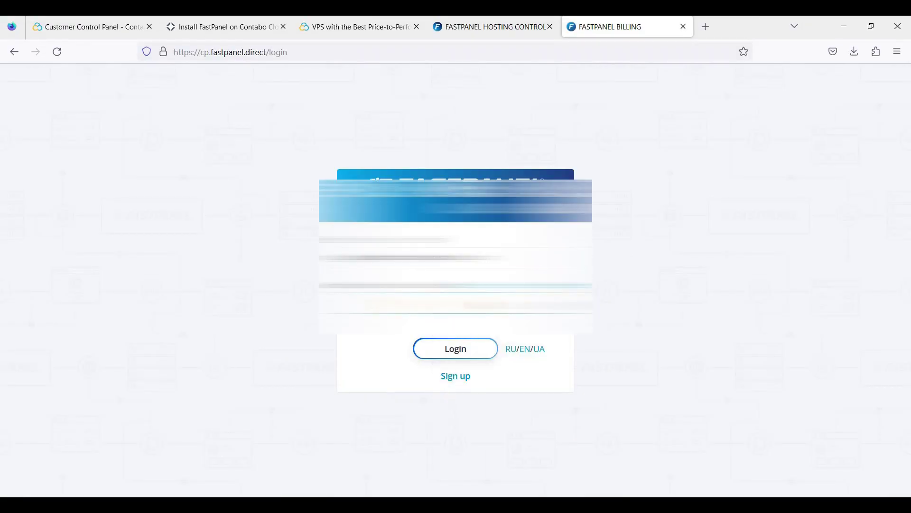
pyautogui.click(459, 349)
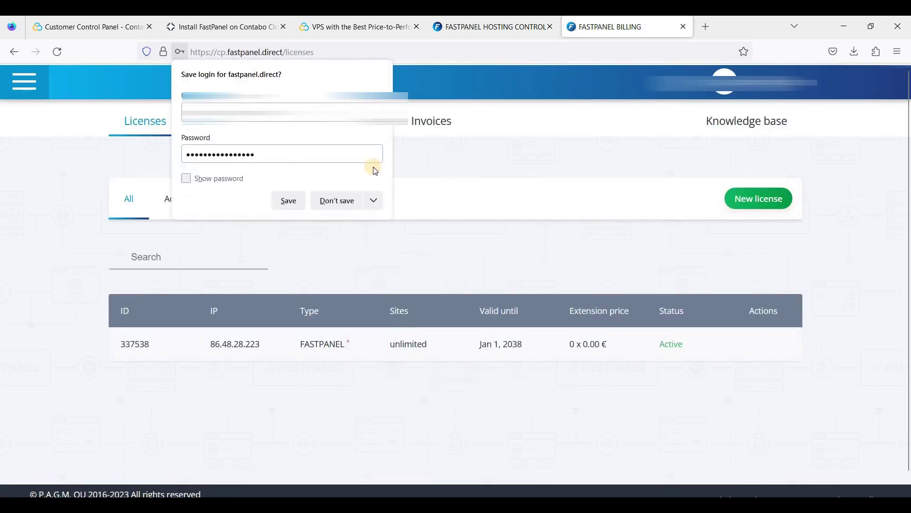
pyautogui.click(334, 204)
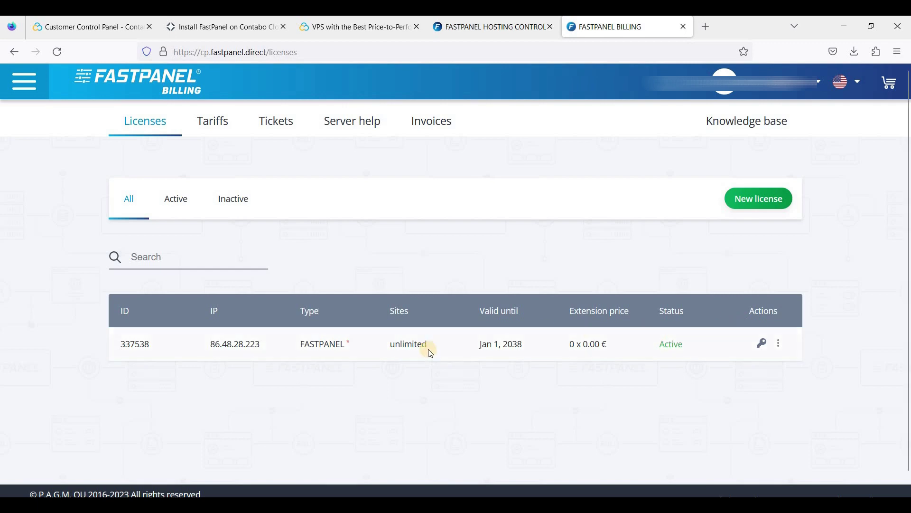
# - Review the license entry, close its activation key dialog, and recheck the license status on the server's FastPanel page
pyautogui.moveTo(454, 352); pyautogui.dragTo(392, 329)
pyautogui.click(397, 340)
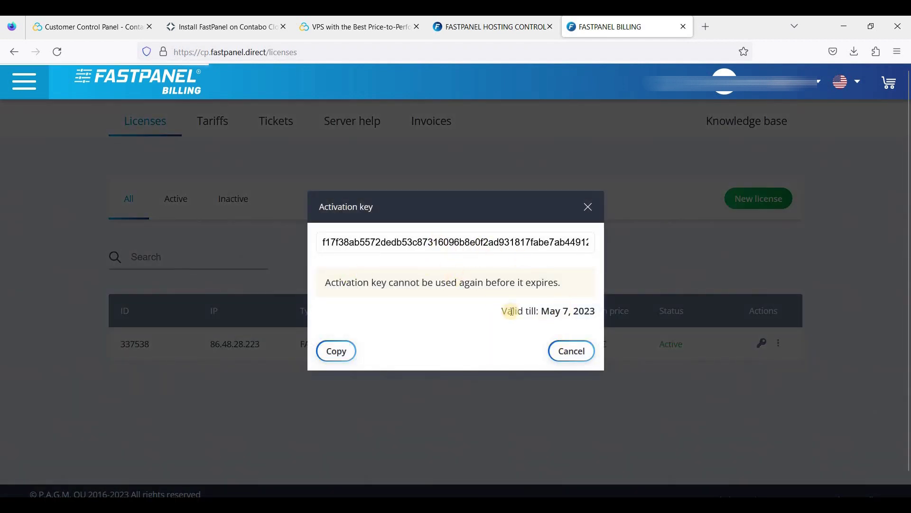
pyautogui.click(588, 208)
pyautogui.hotkey('ctrl', 'pageup')
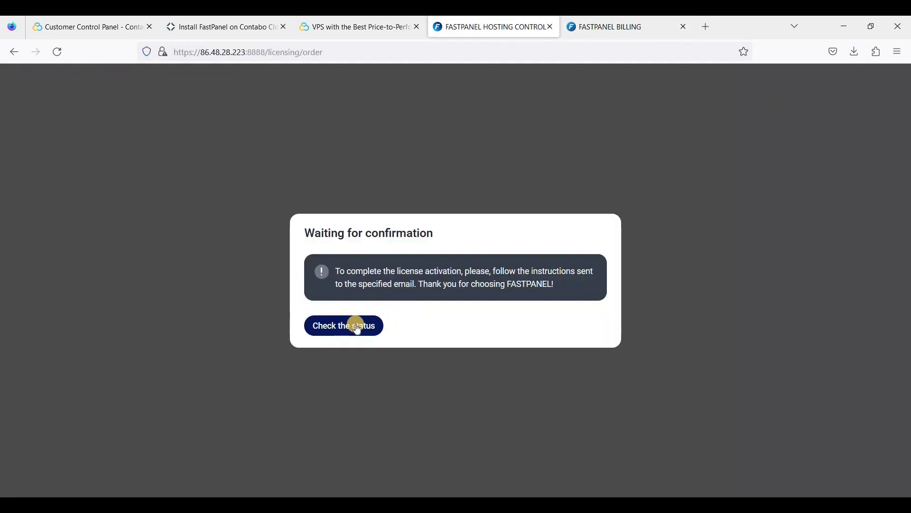
pyautogui.click(357, 328)
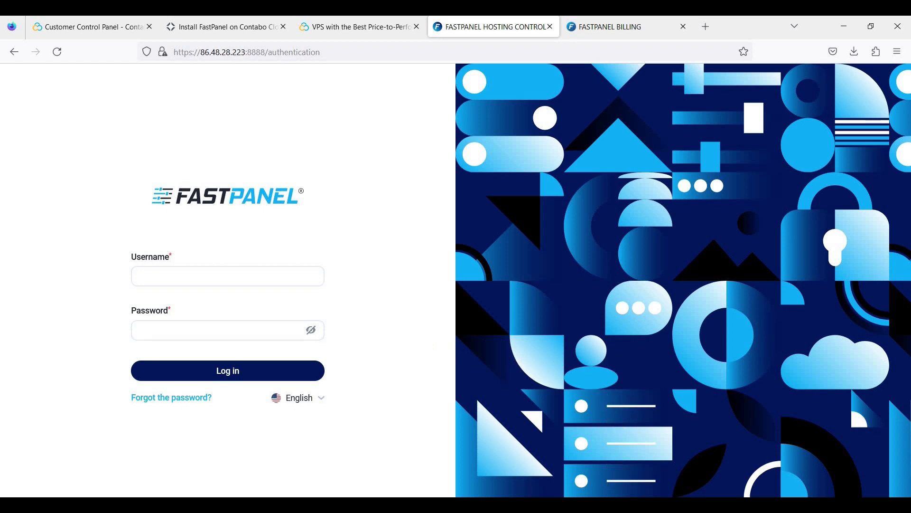
# - Copy the login "fastuser" from the terminal output into the Username field of the FastPanel login page
pyautogui.hotkey('alt', 'Tab')
pyautogui.click(252, 429)
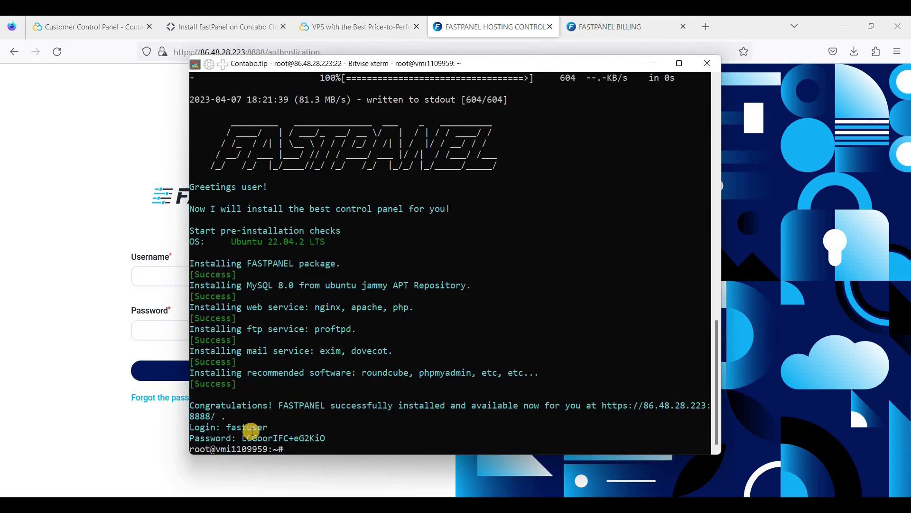
pyautogui.moveTo(227, 427); pyautogui.dragTo(272, 427)
pyautogui.click(161, 276)
pyautogui.rightClick(163, 277)
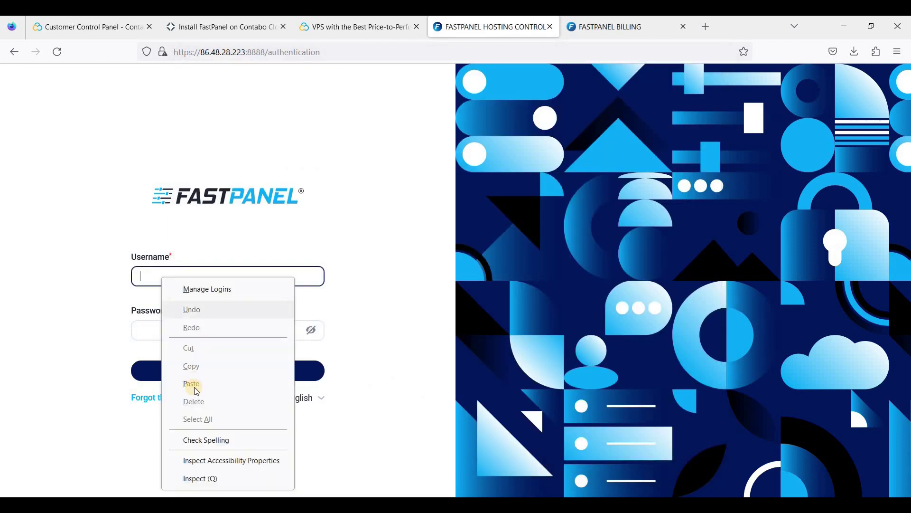
pyautogui.click(189, 383)
# - Copy the generated FastPanel password from the terminal into the Password field and log in
pyautogui.hotkey('alt', 'Tab')
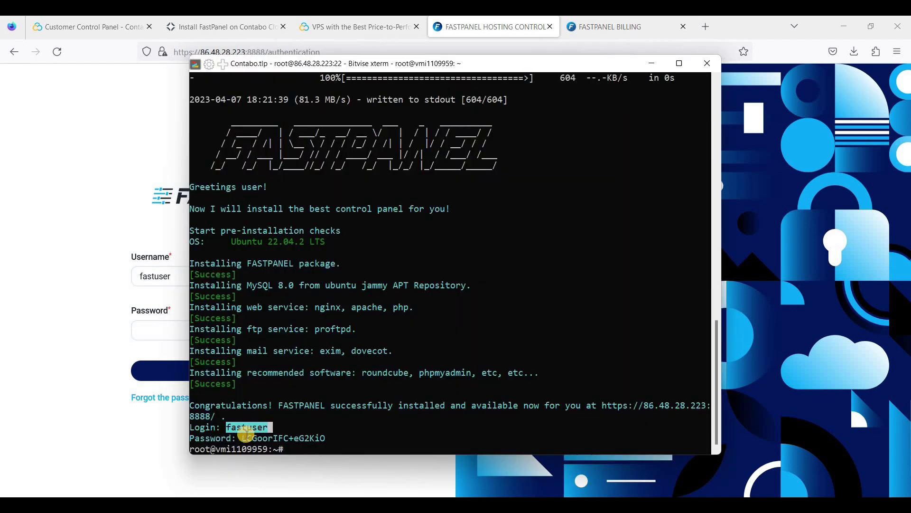
pyautogui.doubleClick(309, 438)
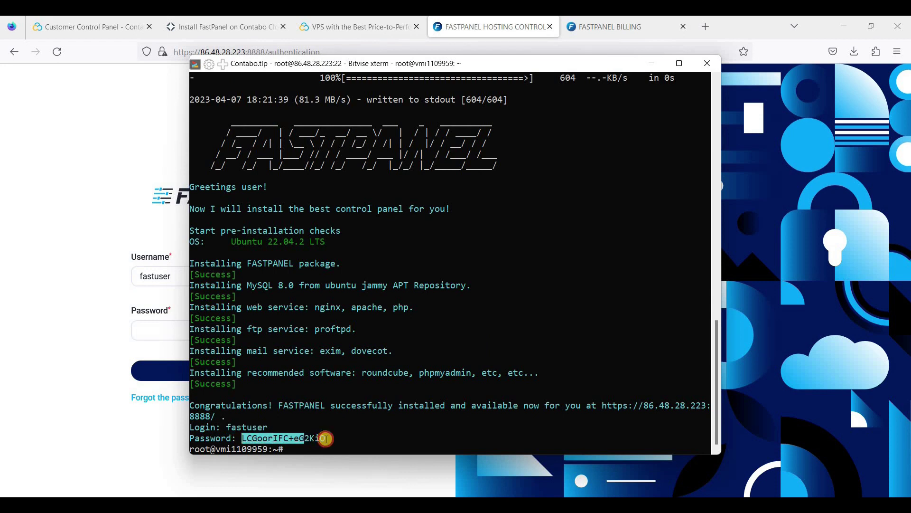
pyautogui.click(244, 435)
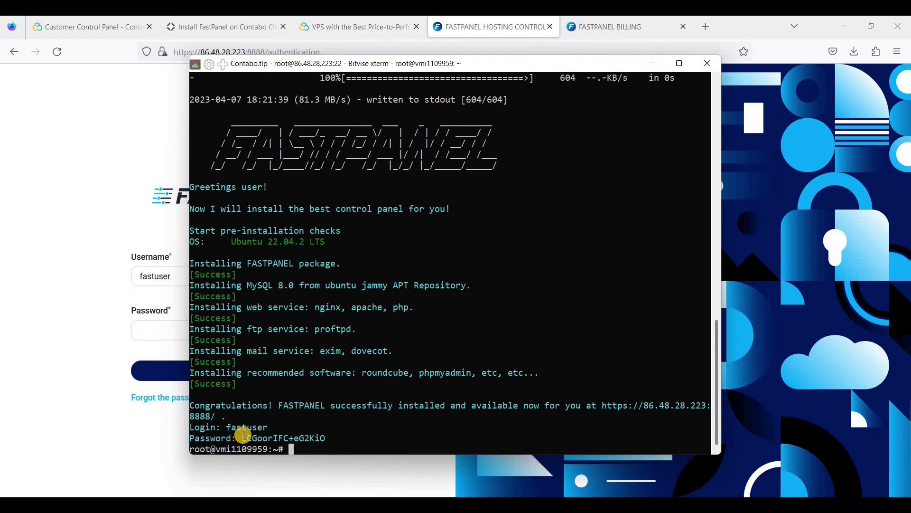
pyautogui.moveTo(243, 438); pyautogui.dragTo(326, 438)
pyautogui.click(174, 335)
pyautogui.rightClick(175, 335)
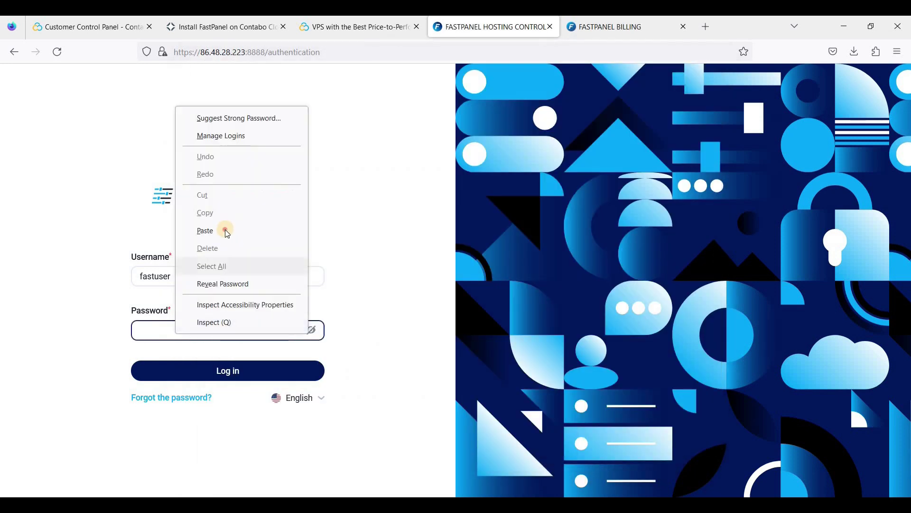
pyautogui.click(226, 230)
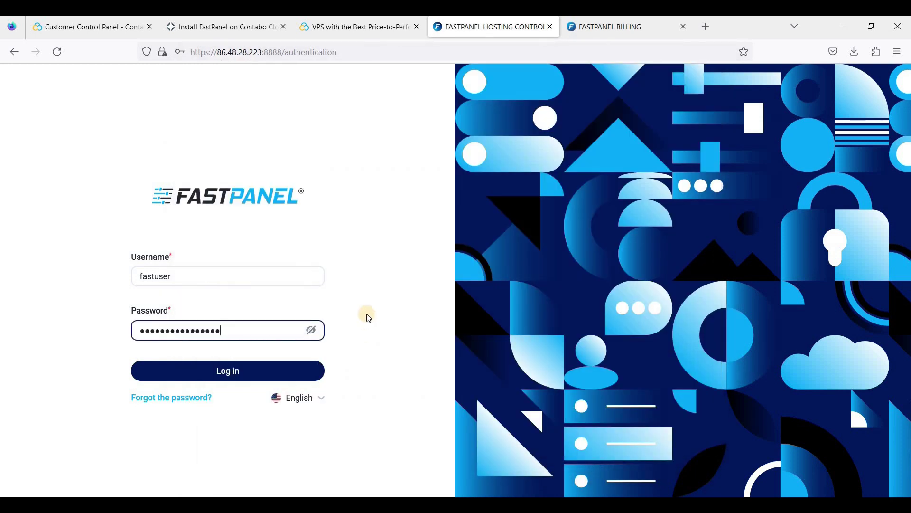
pyautogui.click(216, 370)
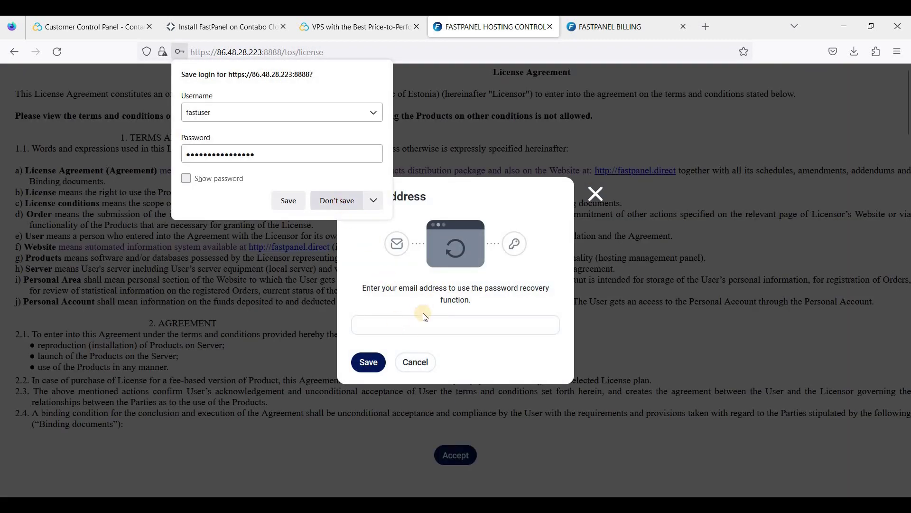
# - Save the owner's email address for password recovery and accept the FastPanel License Agreement
pyautogui.click(419, 320)
pyautogui.click(418, 321)
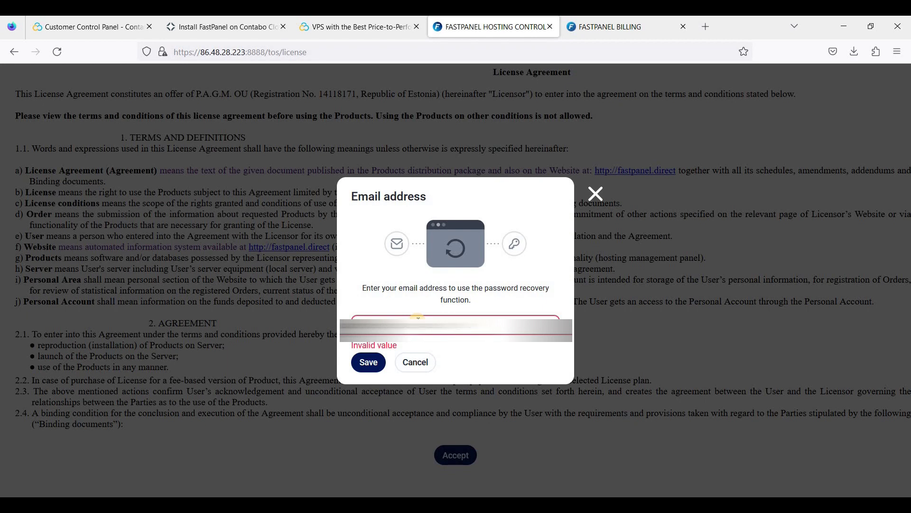
pyautogui.click(369, 362)
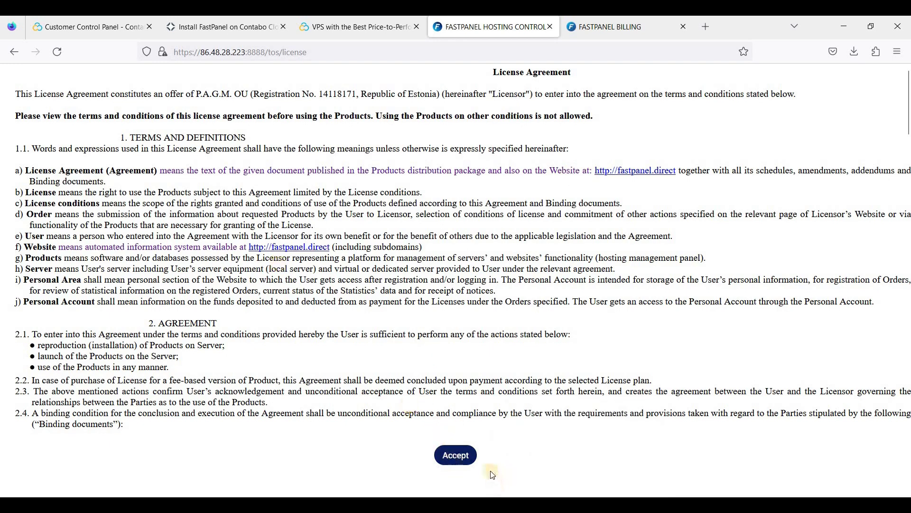
pyautogui.click(454, 454)
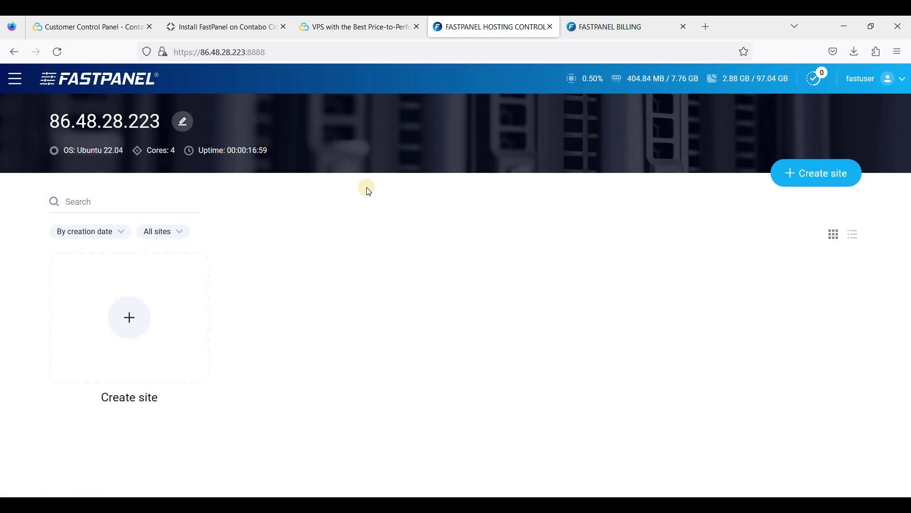
# - Start a CMS based site for webshanks.store on 86.48.28.223 with www alias, email domain and no DNS zone, and proceed to the WordPress settings
pyautogui.click(812, 179)
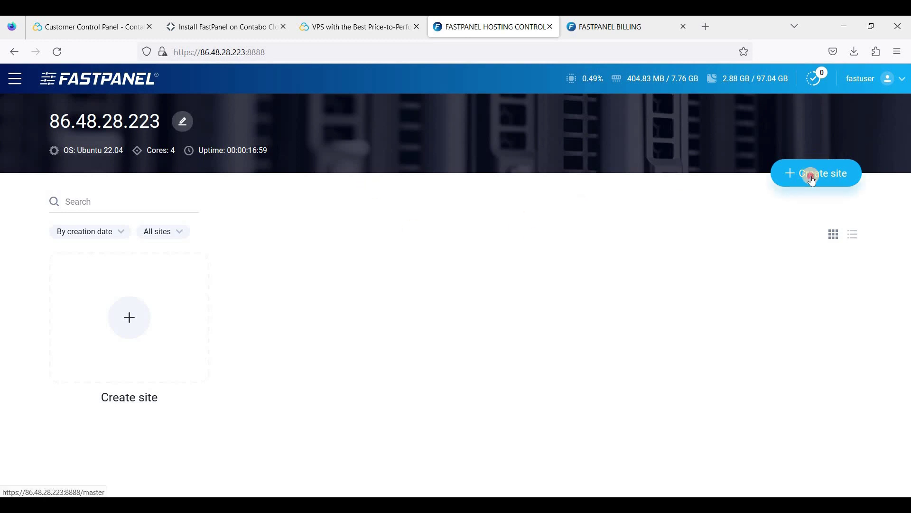
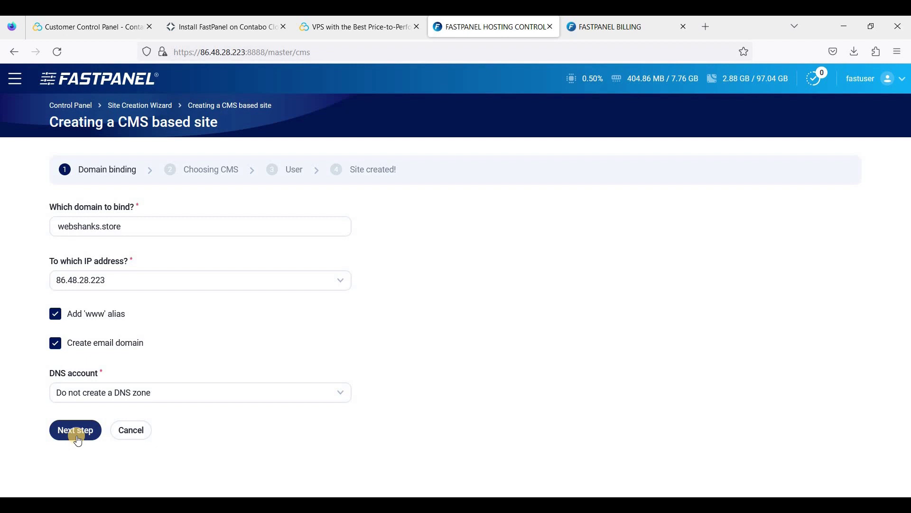
pyautogui.click(76, 430)
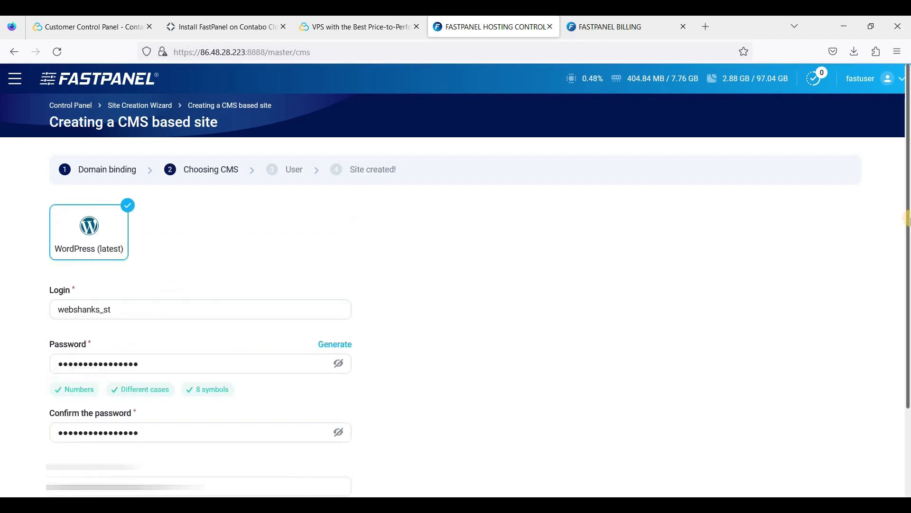
pyautogui.scroll(-2, 906, 289)
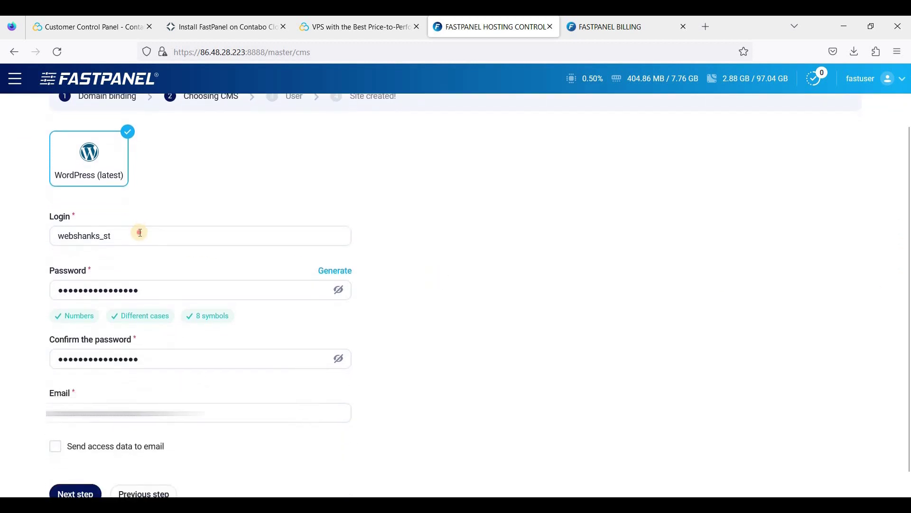
# - Replace the suggested WordPress login with "wpadmin"
pyautogui.click(143, 232)
pyautogui.press('BackSpace')
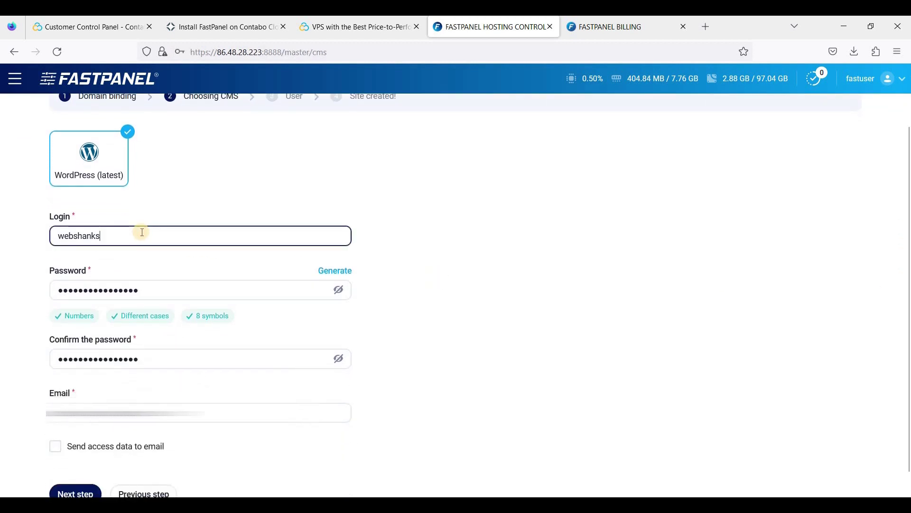
pyautogui.press('BackSpace')
pyautogui.press('BackSpace')
pyautogui.press('BackSpace')
pyautogui.press('BackSpace')
pyautogui.press('BackSpace')
pyautogui.press('BackSpace')
pyautogui.press('BackSpace')
pyautogui.press('BackSpace')
pyautogui.press('BackSpace')
pyautogui.write('wpa')
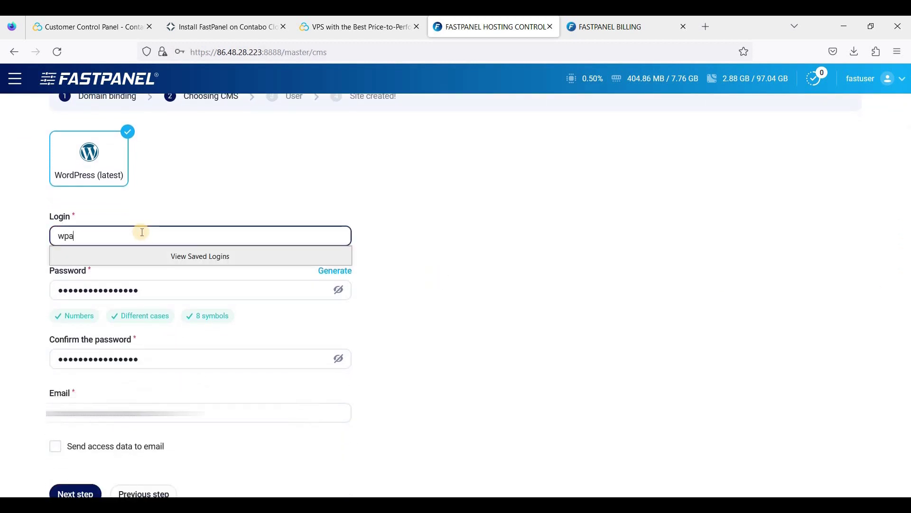
pyautogui.write('dmin')
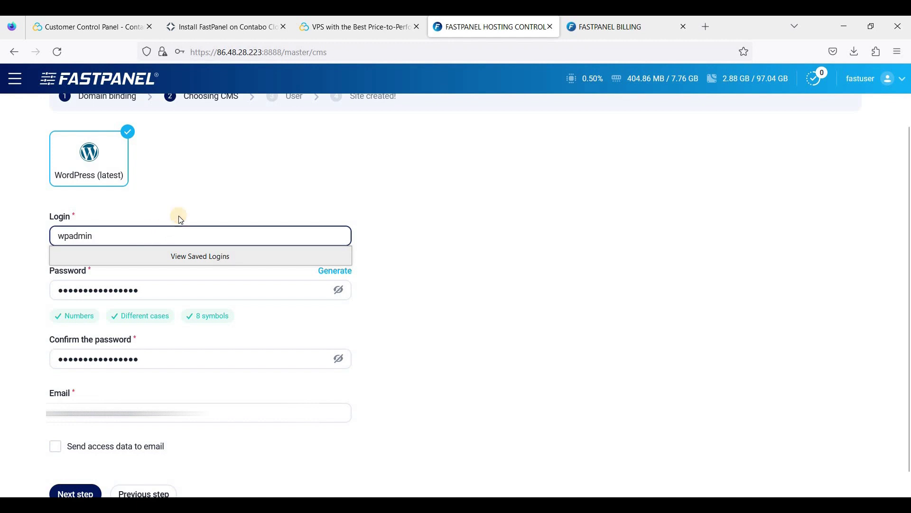
pyautogui.press('Tab')
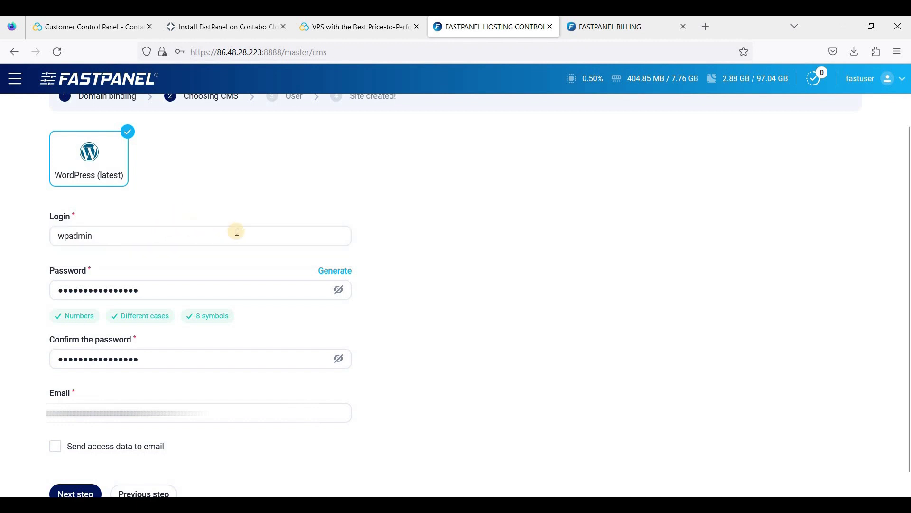
pyautogui.click(237, 232)
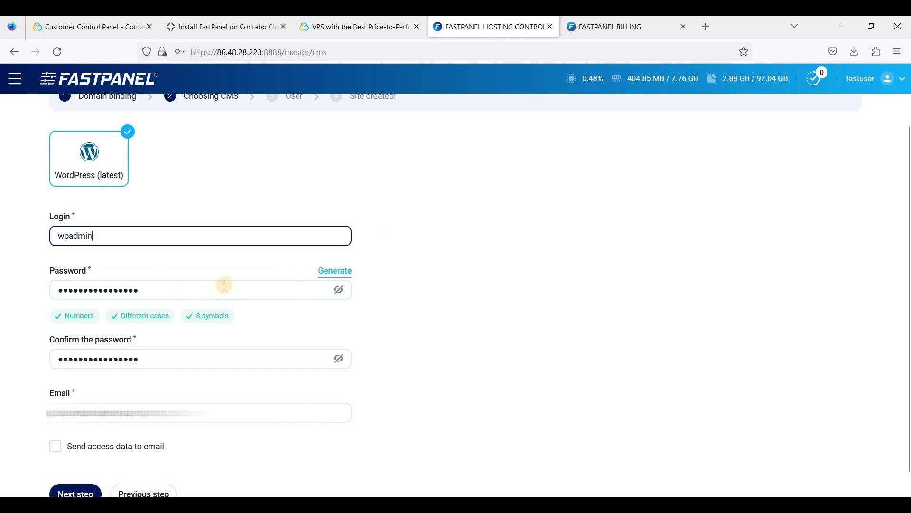
# - Generate a new password for the WordPress administrator and select it for copying
pyautogui.click(334, 274)
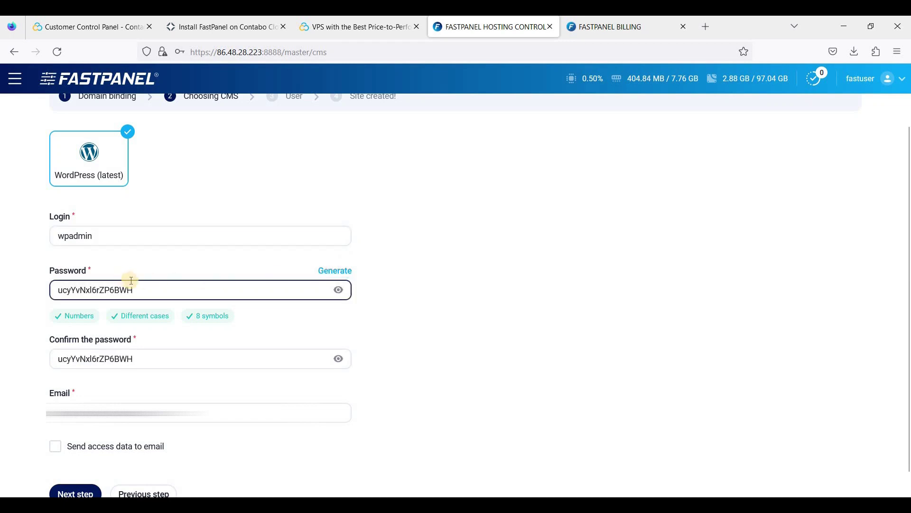
pyautogui.hotkey('ctrl', 'a')
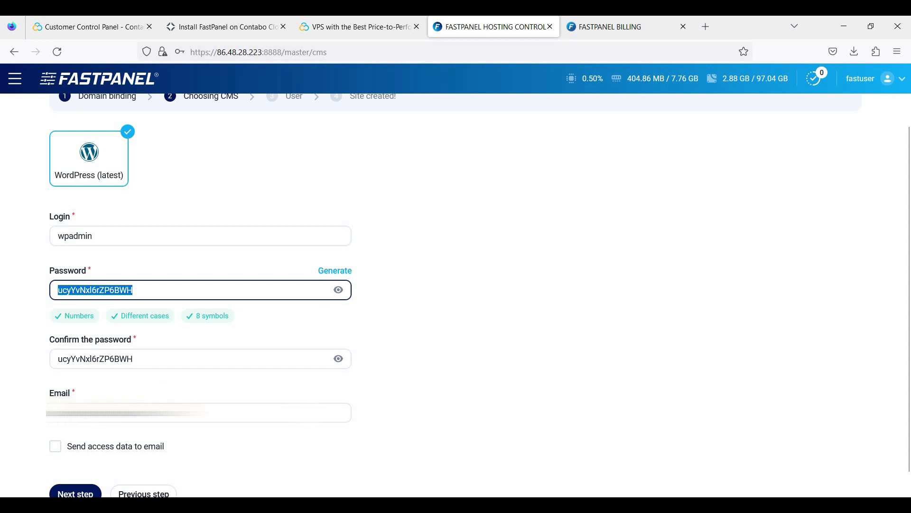
pyautogui.scroll(-1, 474, 313)
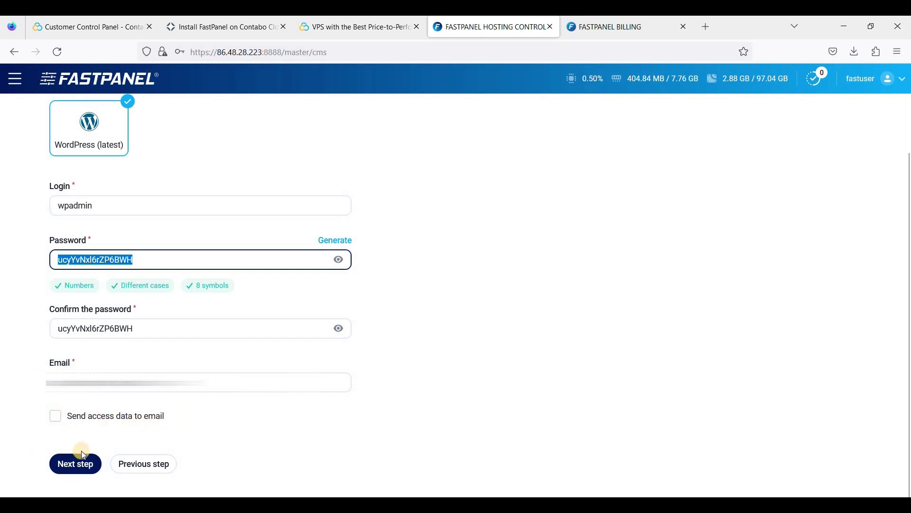
# - Proceed to the site owner settings and choose the existing user fastuser instead of creating a new one
pyautogui.click(81, 467)
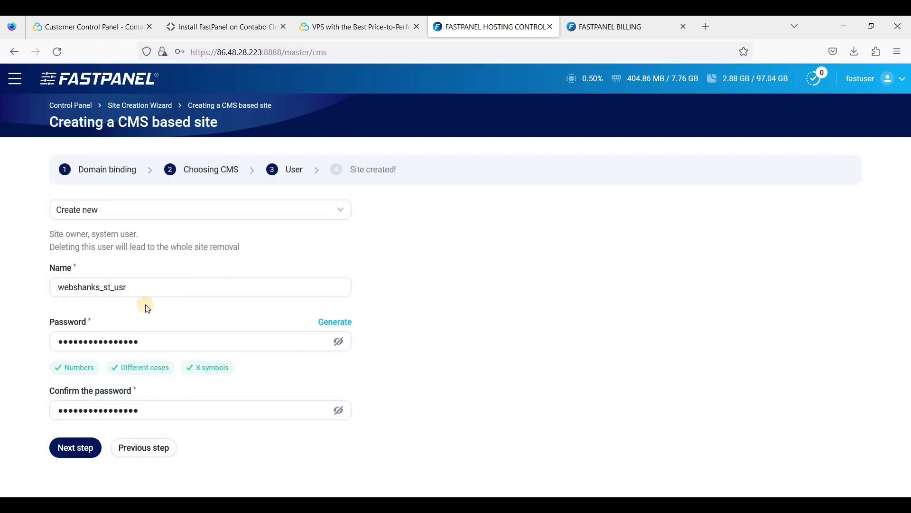
pyautogui.click(133, 210)
pyautogui.click(88, 299)
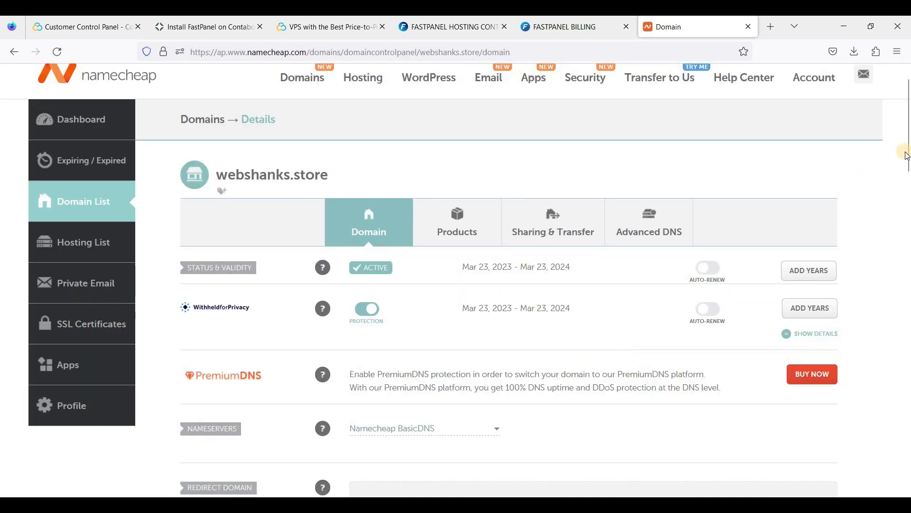
# - Check the host records of webshanks.store in Namecheap's advanced DNS settings
pyautogui.scroll(-2, 901, 157)
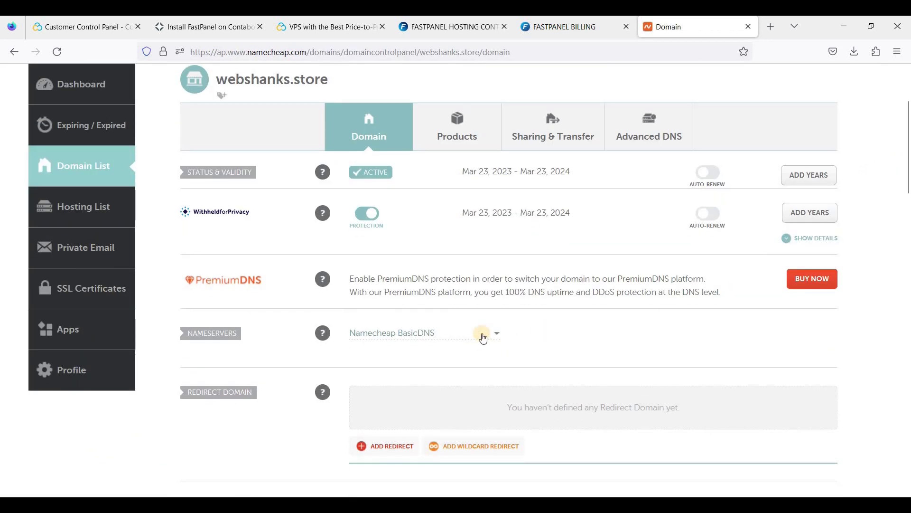
pyautogui.click(670, 137)
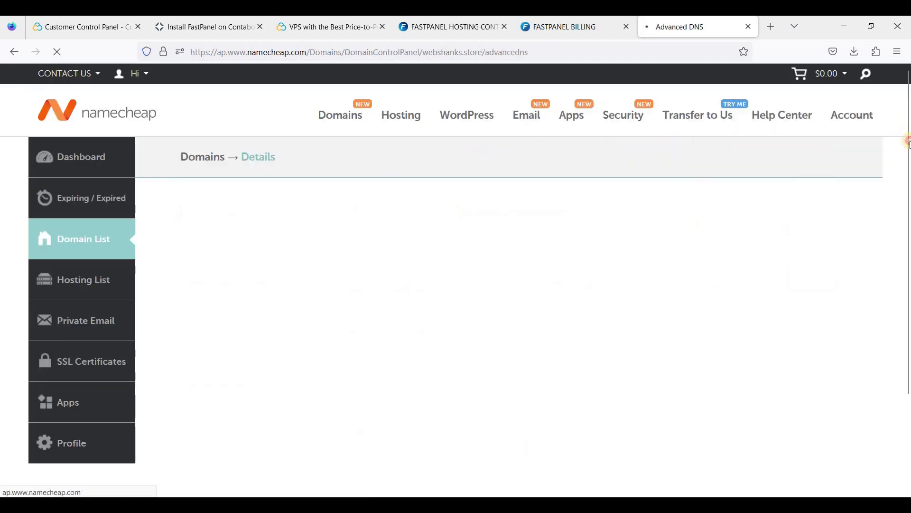
pyautogui.scroll(-1, 799, 173)
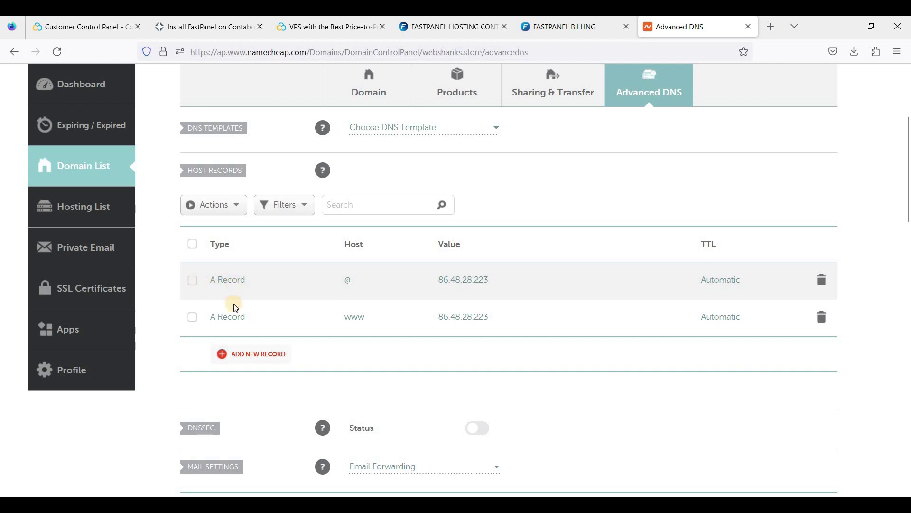
pyautogui.click(247, 283)
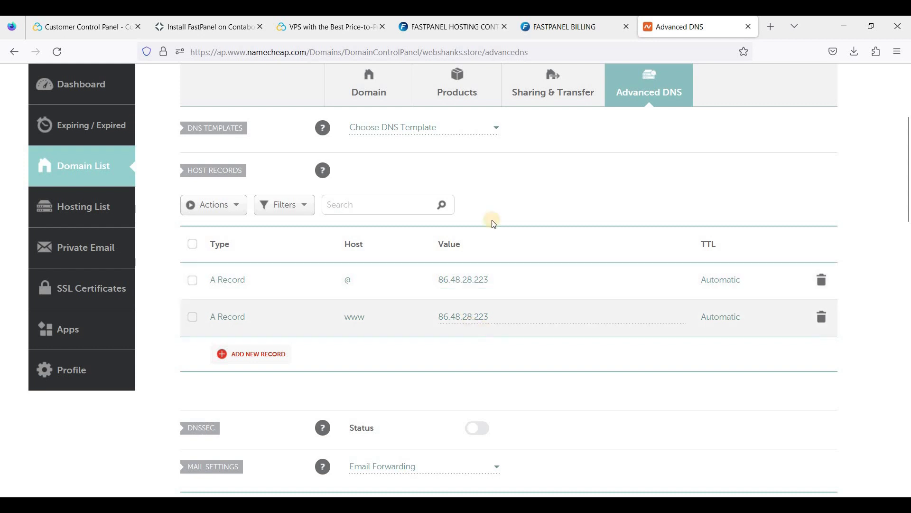
# - Return to FastPanel, dismiss the site access details, and open webshanks.store to examine the browser's advanced security details
pyautogui.click(546, 27)
pyautogui.click(471, 28)
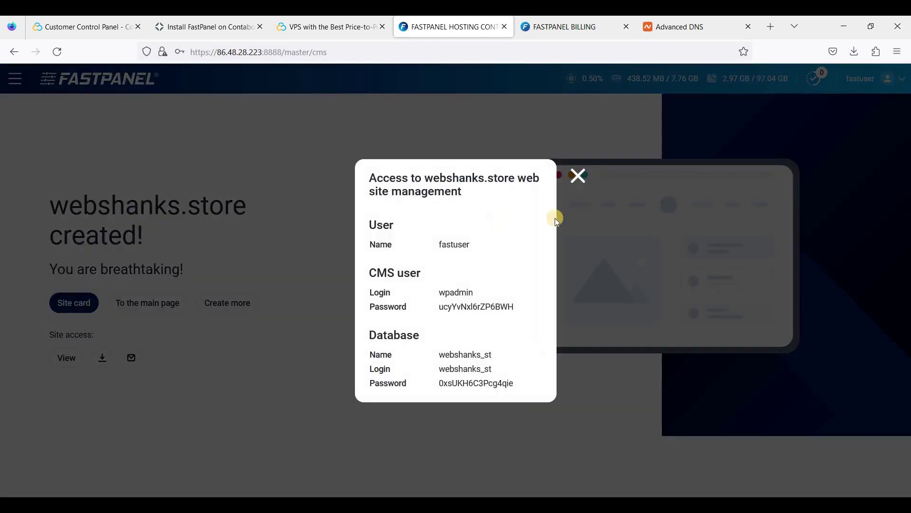
pyautogui.click(142, 352)
pyautogui.click(66, 358)
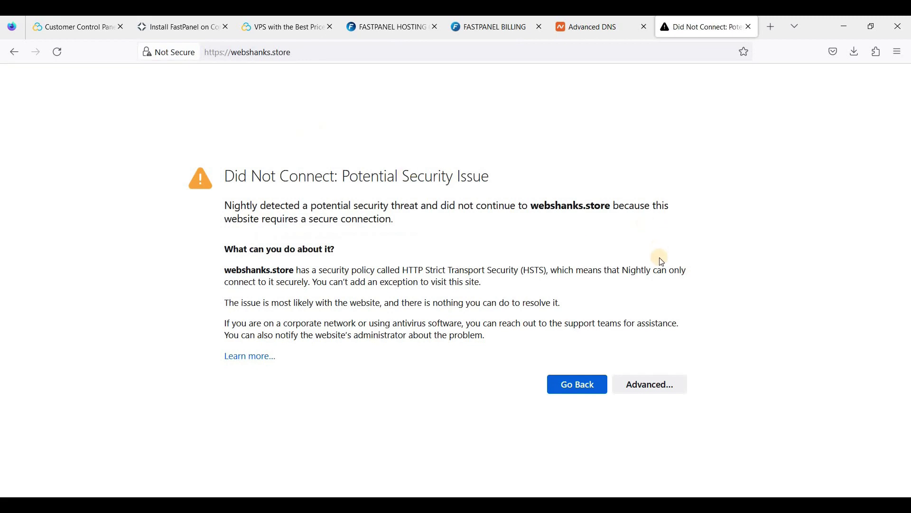
pyautogui.click(648, 385)
pyautogui.click(908, 408)
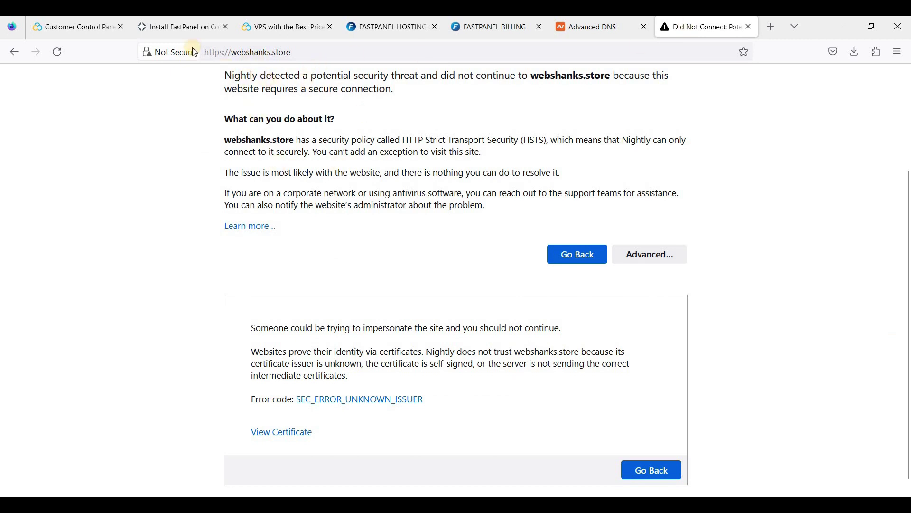
# - Return to FastPanel's main page and open the site card of webshanks.store
pyautogui.click(472, 29)
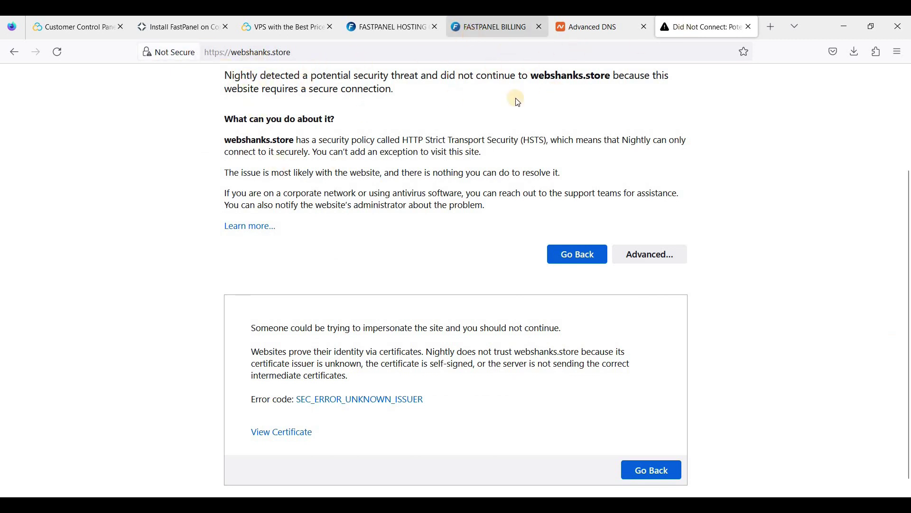
pyautogui.hotkey('ctrl', 'pageup')
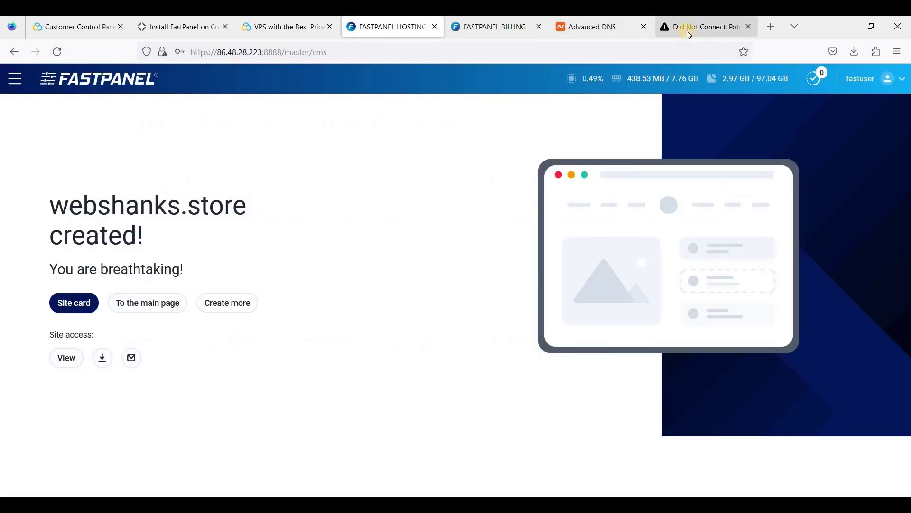
pyautogui.click(688, 31)
pyautogui.click(398, 29)
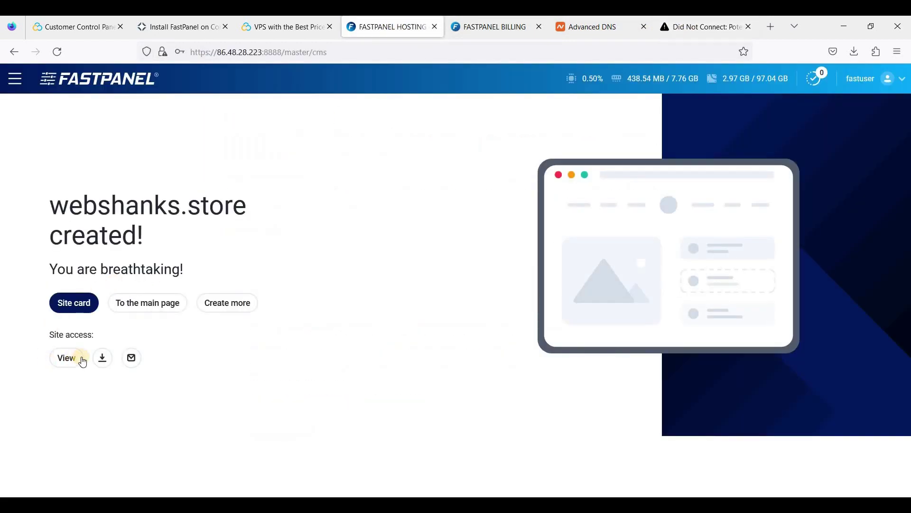
pyautogui.click(163, 305)
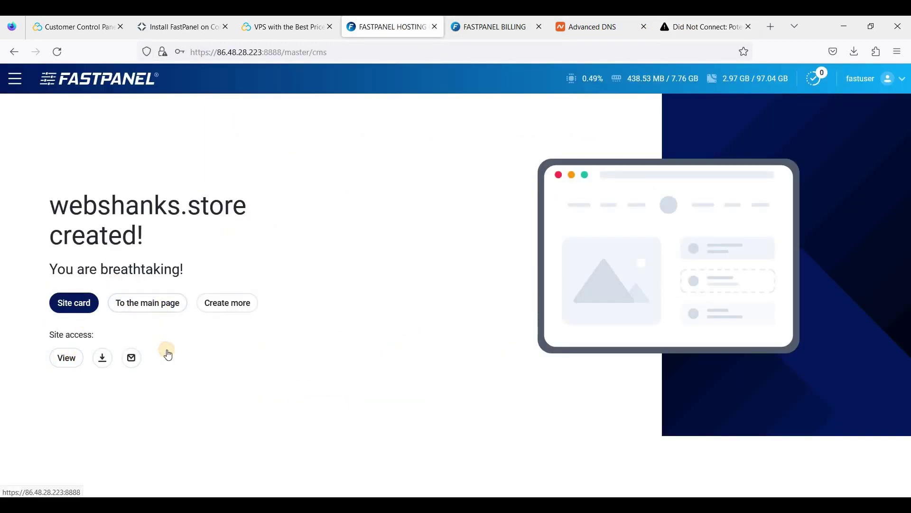
pyautogui.moveTo(308, 312)
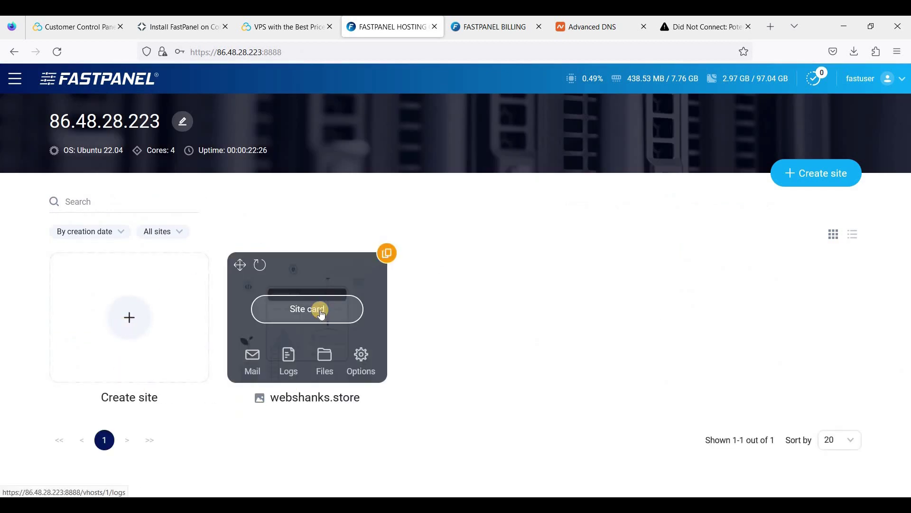
pyautogui.click(306, 396)
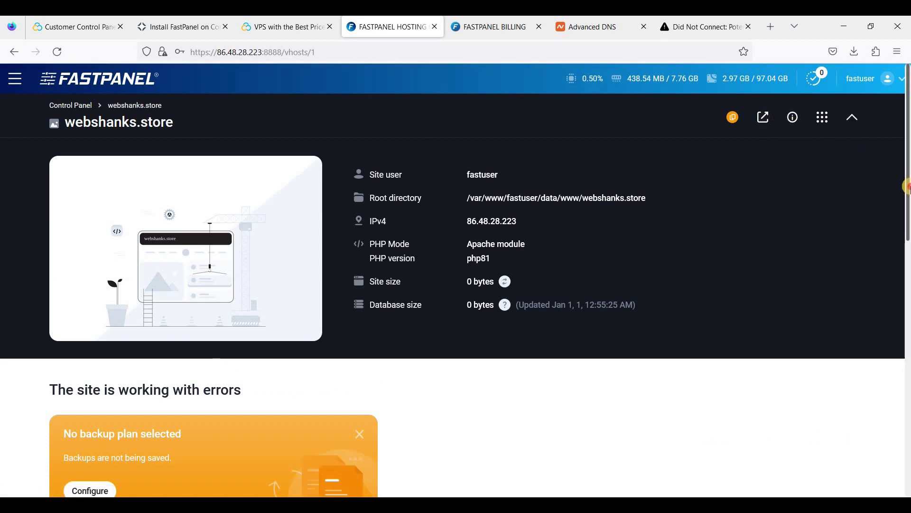
# - Issue a normal Let's Encrypt SSL certificate with key length 2048 for webshanks.store
pyautogui.click(906, 307)
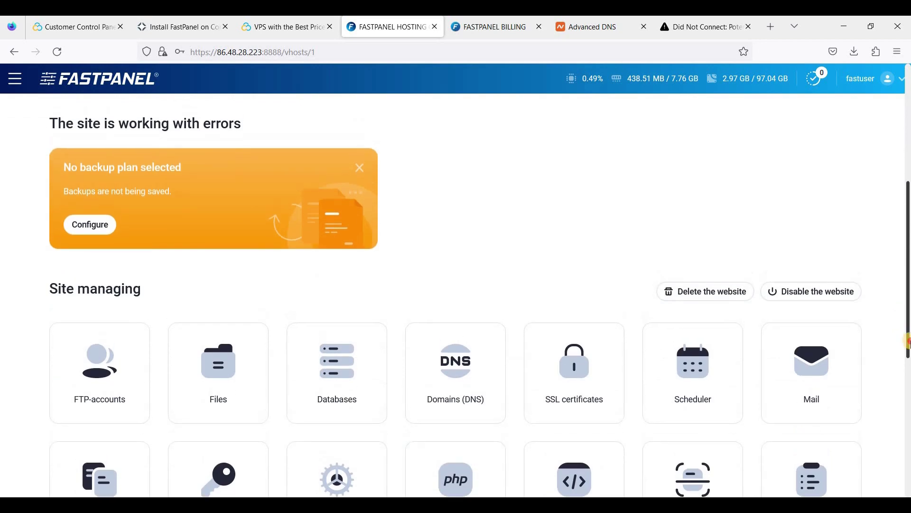
pyautogui.scroll(-3, 565, 301)
pyautogui.click(588, 310)
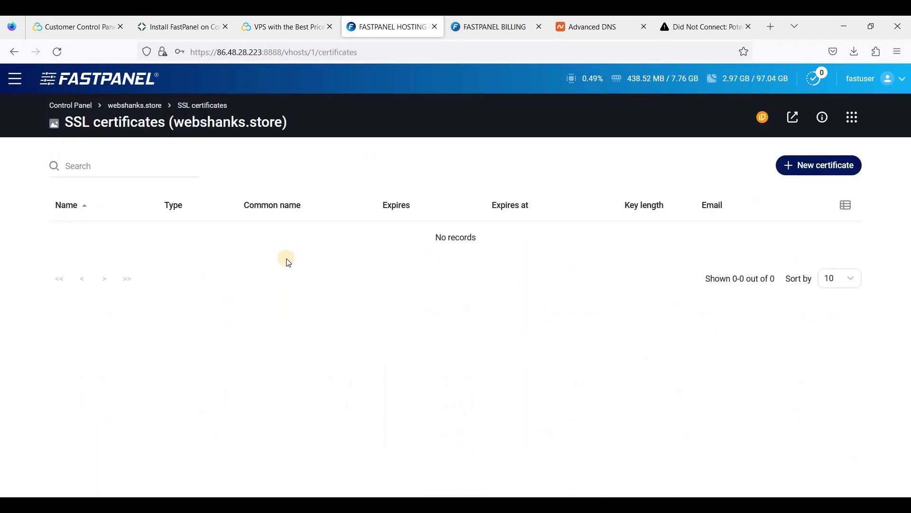
pyautogui.click(819, 171)
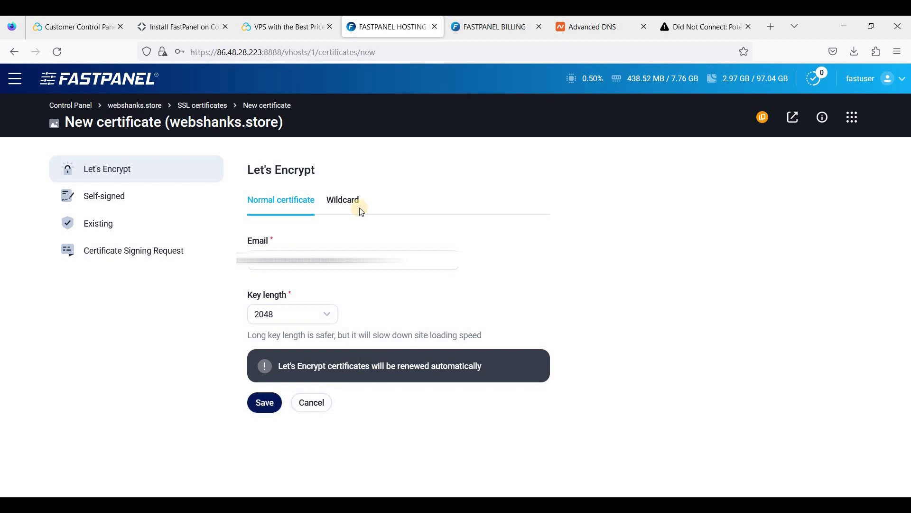
pyautogui.click(267, 404)
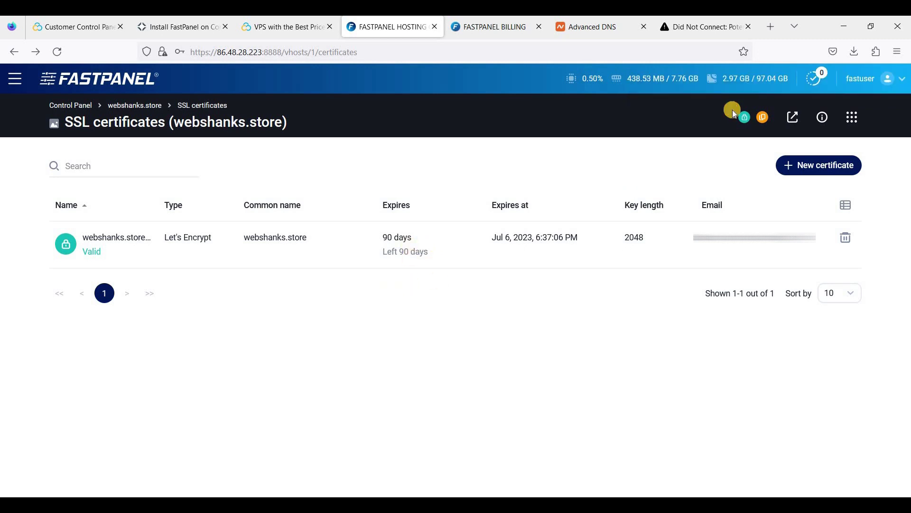
# - Reload the webshanks.store page in its existing browser tab to check the secure connection
pyautogui.click(710, 32)
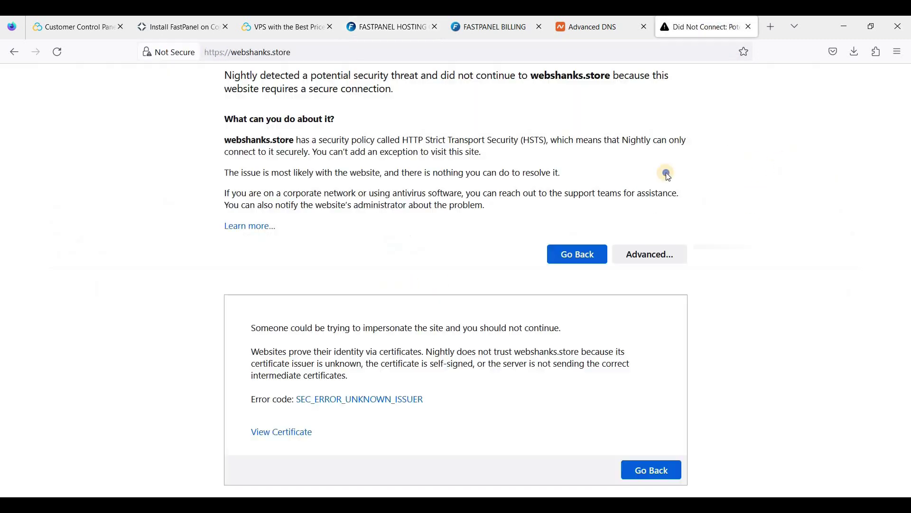
pyautogui.rightClick(664, 173)
pyautogui.click(599, 261)
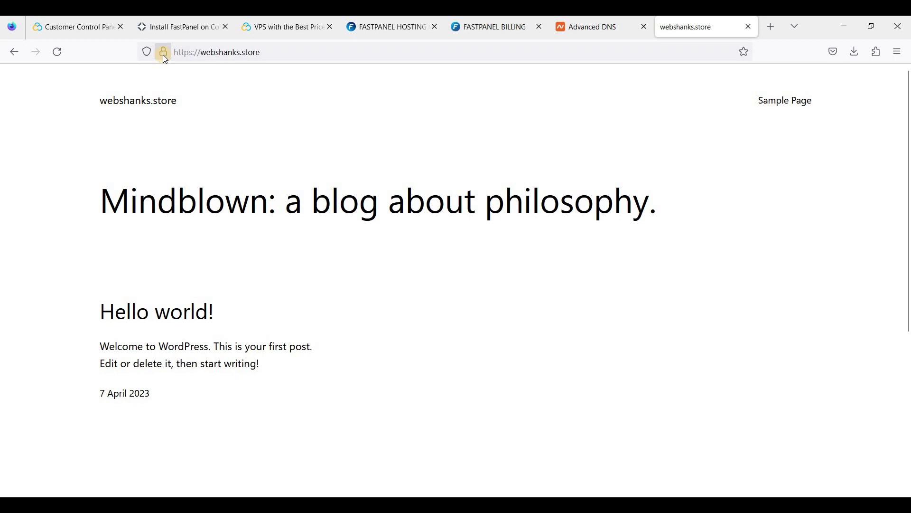
# - Switch back to the FastPanel page listing the SSL certificates of webshanks.store
pyautogui.click(469, 29)
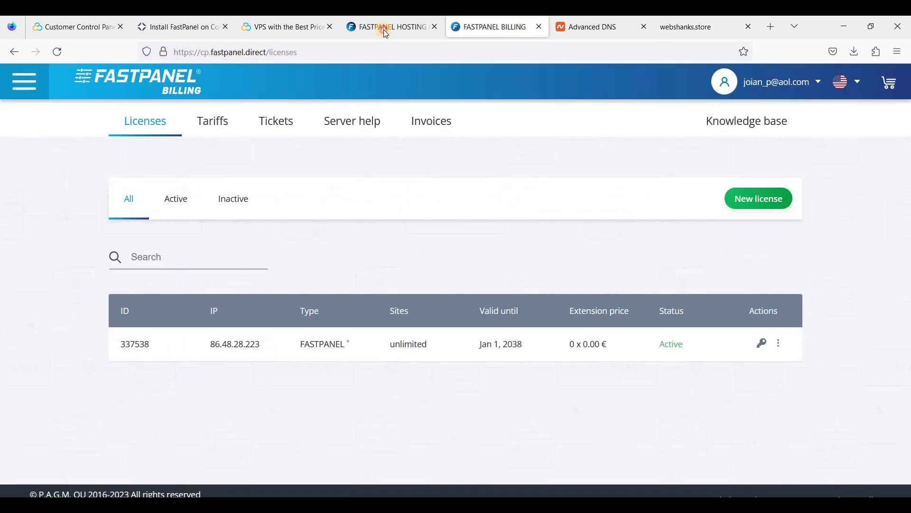
pyautogui.click(384, 30)
pyautogui.click(462, 32)
pyautogui.click(392, 29)
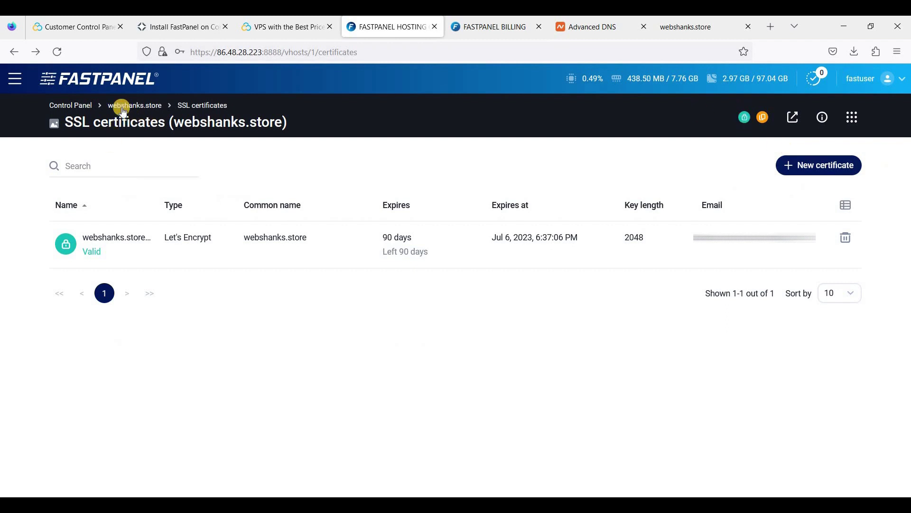